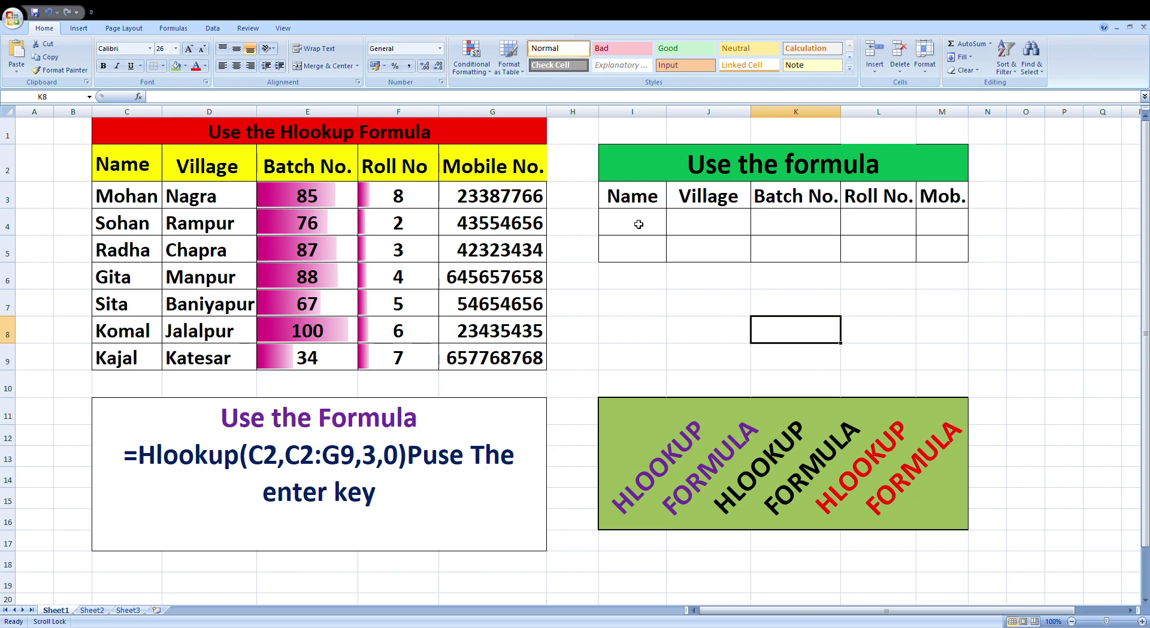
Enter =hlookup(C2,C2:G9,5,0) in I4 so the Name cell shows Gita.
{"action": "left_click", "coordinate": [639, 224]}
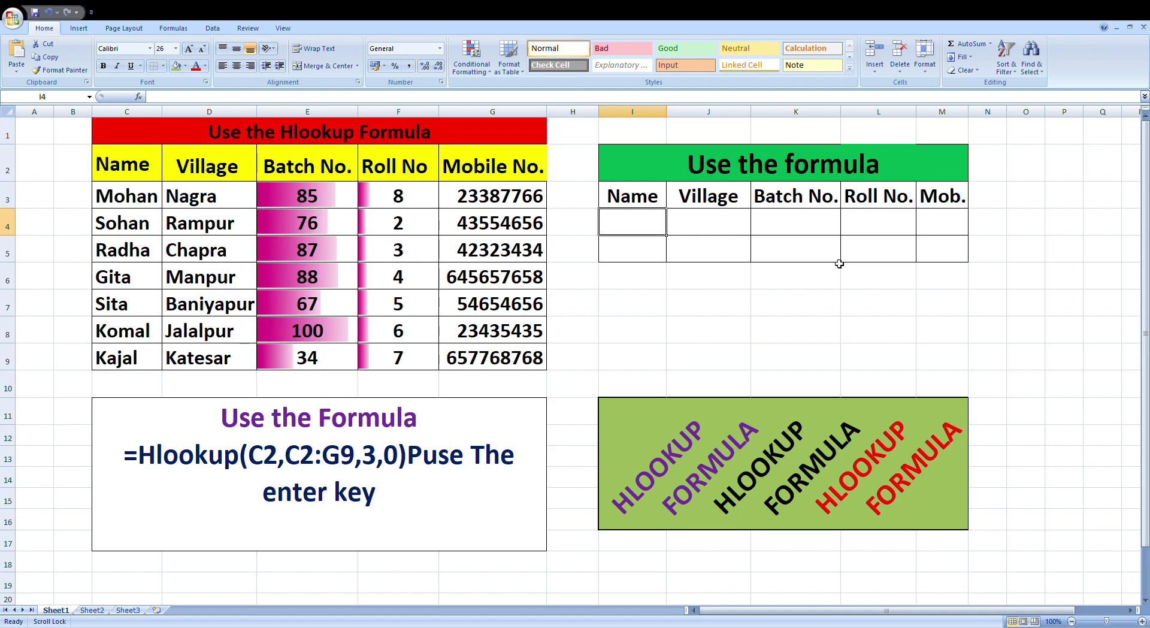
{"action": "type", "text": "="}
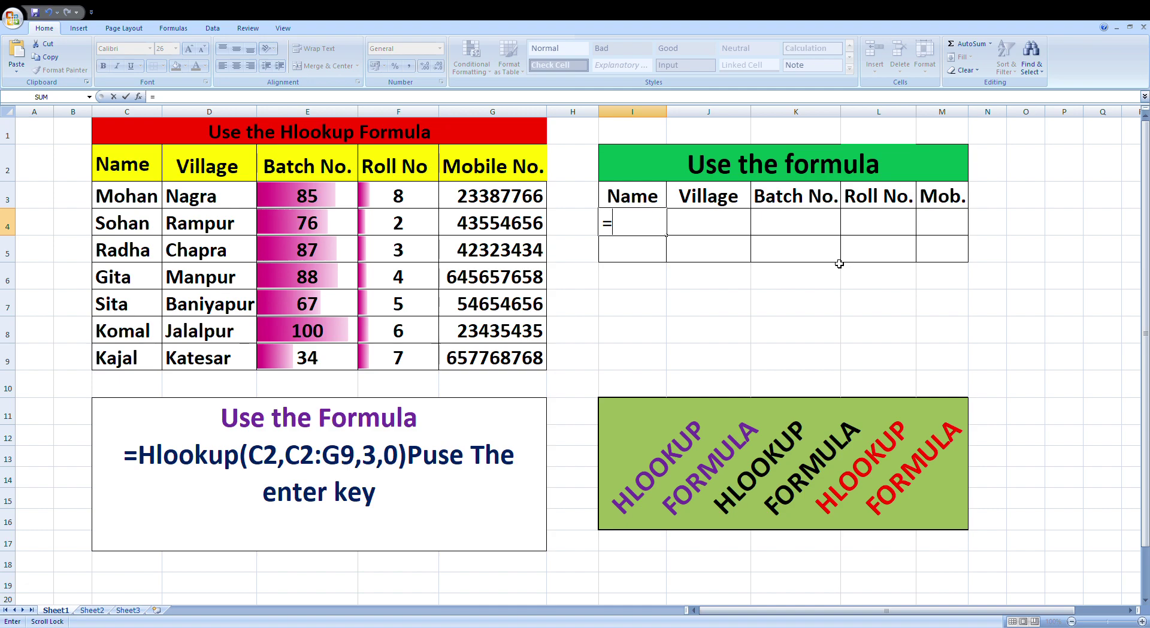
{"action": "type", "text": "hloo"}
{"action": "type", "text": "kup"}
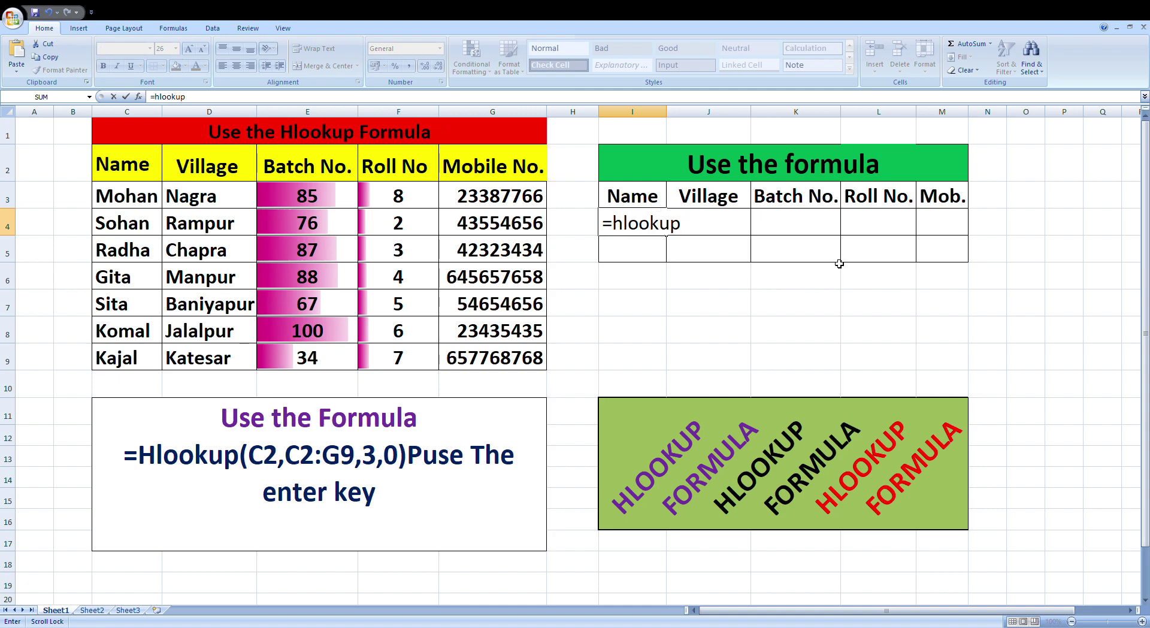
{"action": "type", "text": "("}
{"action": "left_click", "coordinate": [140, 171]}
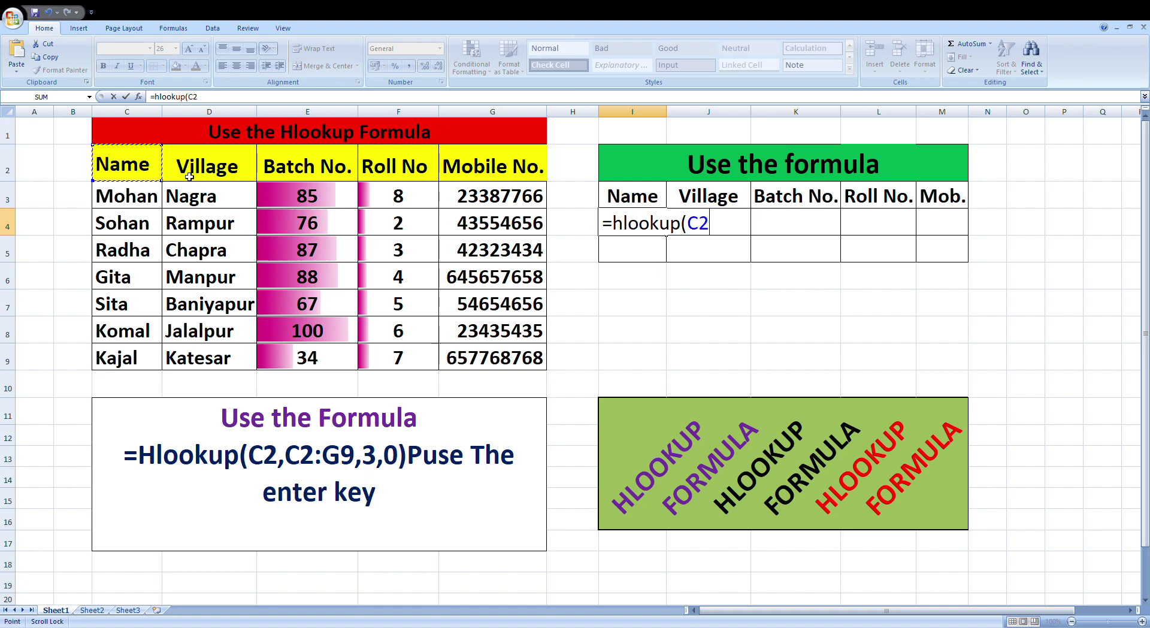
{"action": "type", "text": ","}
{"action": "left_click", "coordinate": [138, 171]}
{"action": "left_click_drag", "start_coordinate": [139, 170], "coordinate": [495, 360]}
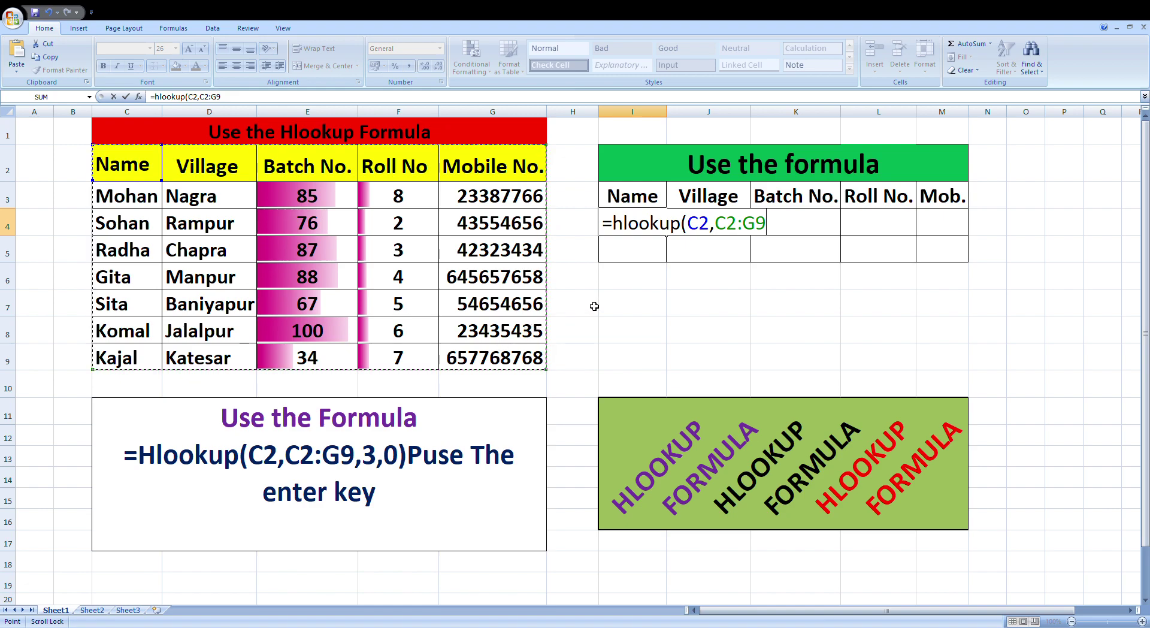
{"action": "type", "text": ","}
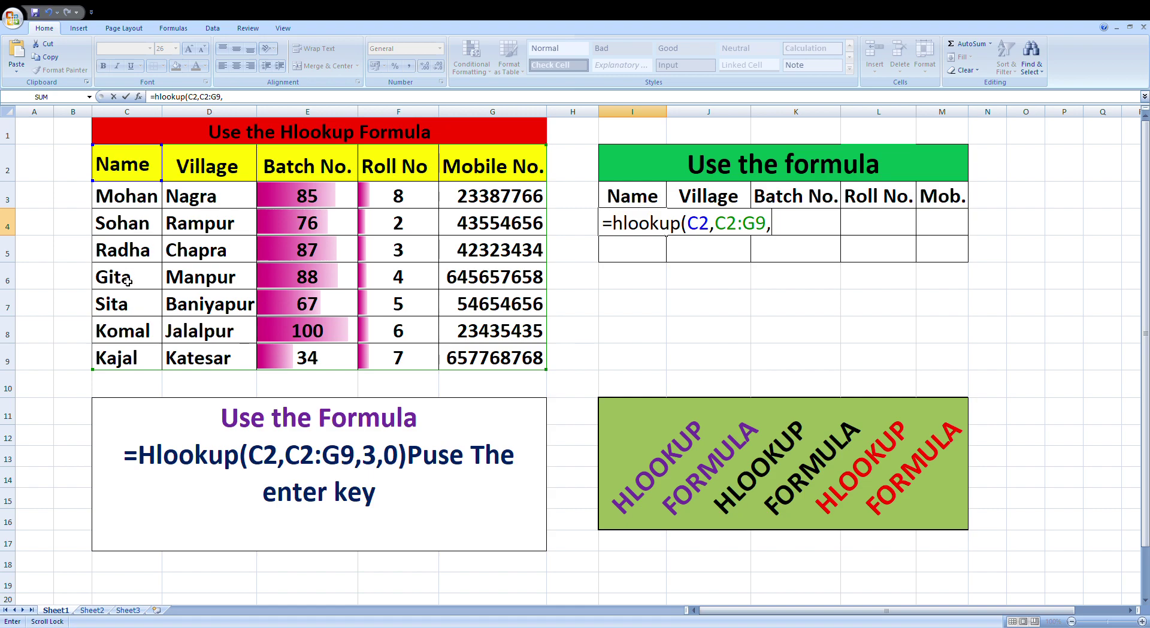
{"action": "type", "text": "5"}
{"action": "type", "text": ","}
{"action": "type", "text": "0"}
{"action": "type", "text": ")"}
{"action": "key", "text": "Return"}
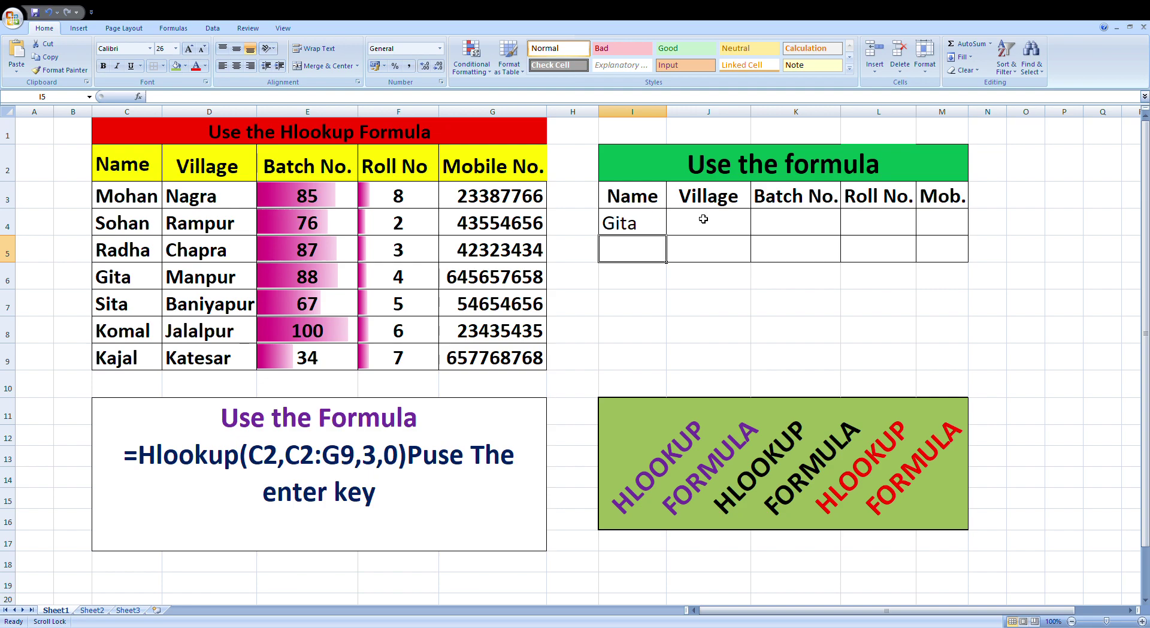
Enter =hlookup(D2,C2:G9,5,0) in J4 so the Village cell shows Manpur.
{"action": "left_click", "coordinate": [703, 223]}
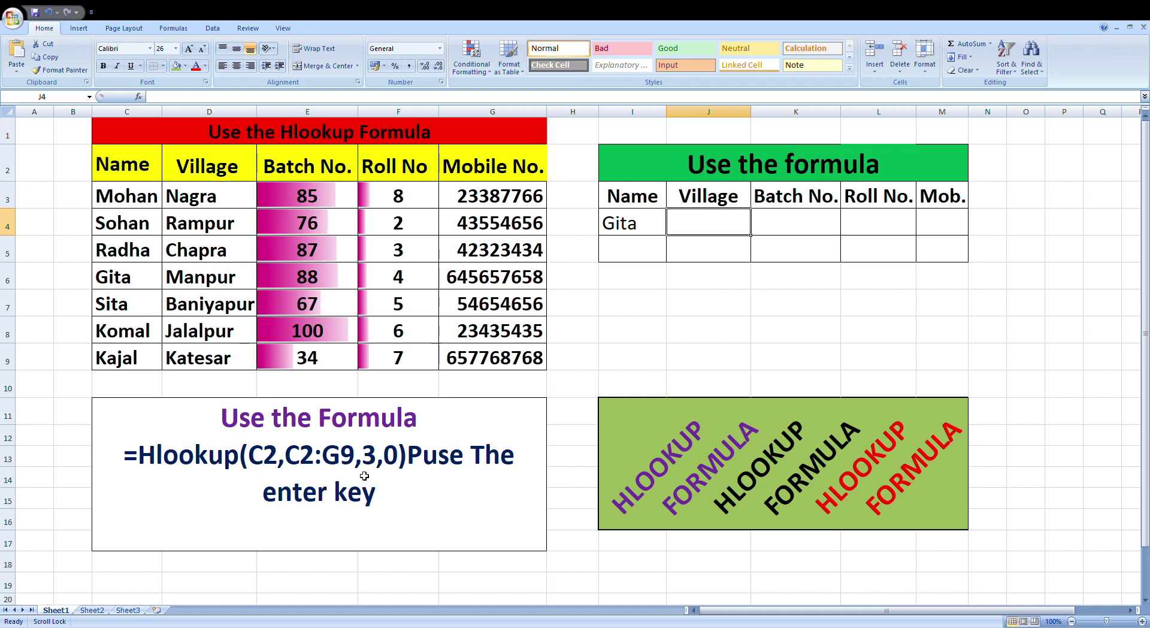
{"action": "type", "text": "="}
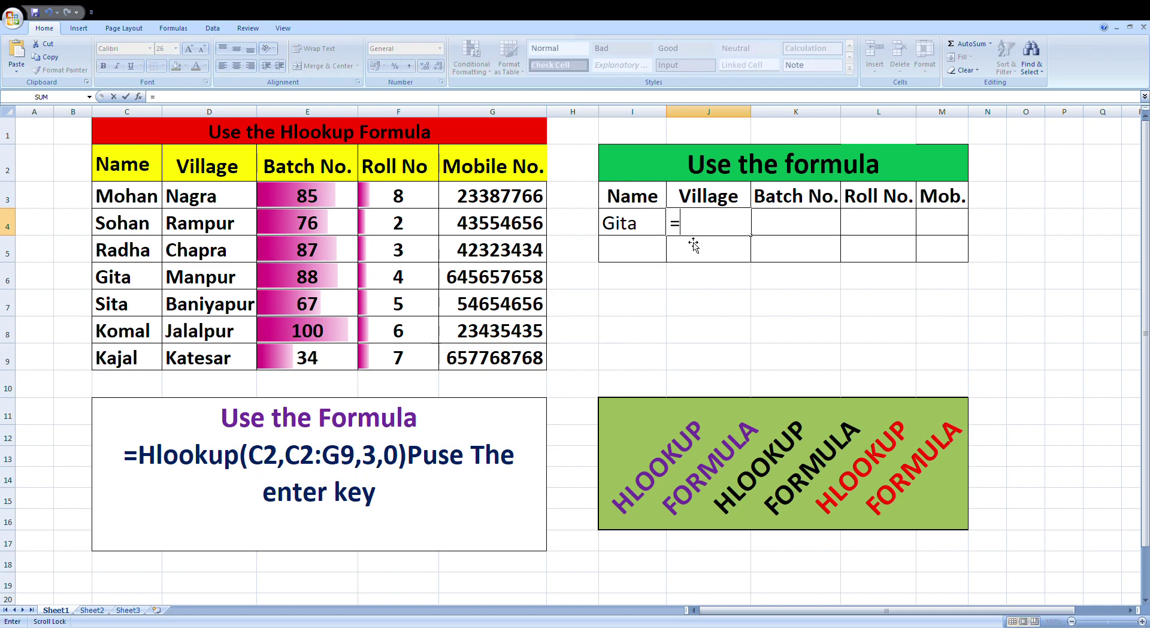
{"action": "type", "text": "hl"}
{"action": "type", "text": "ook"}
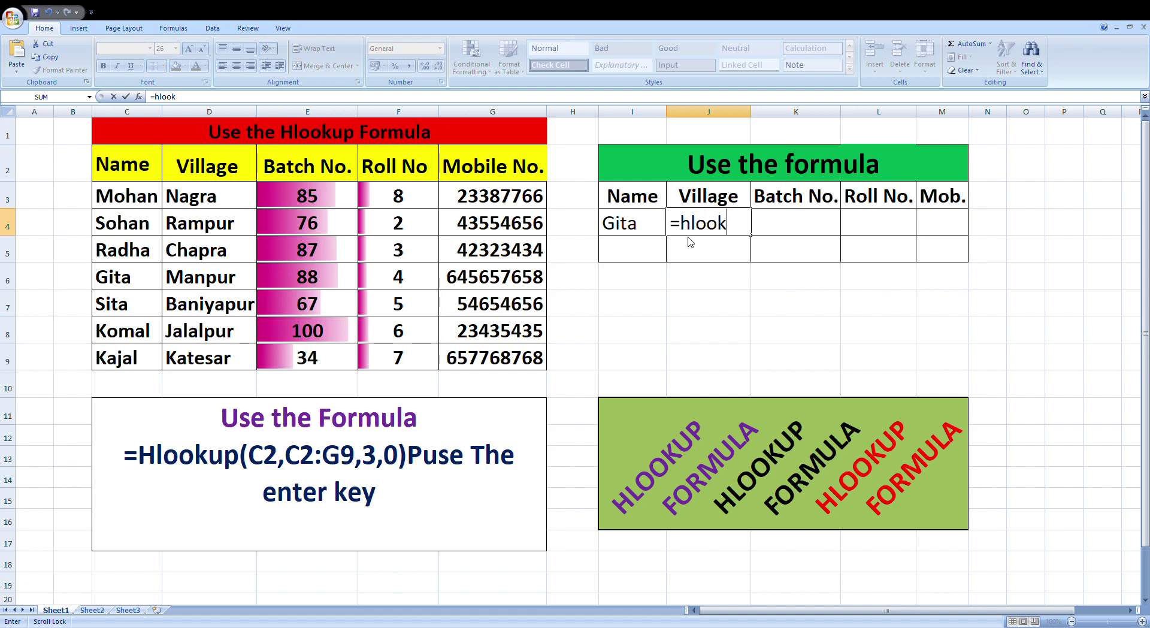
{"action": "type", "text": "up"}
{"action": "type", "text": "("}
{"action": "left_click", "coordinate": [204, 175]}
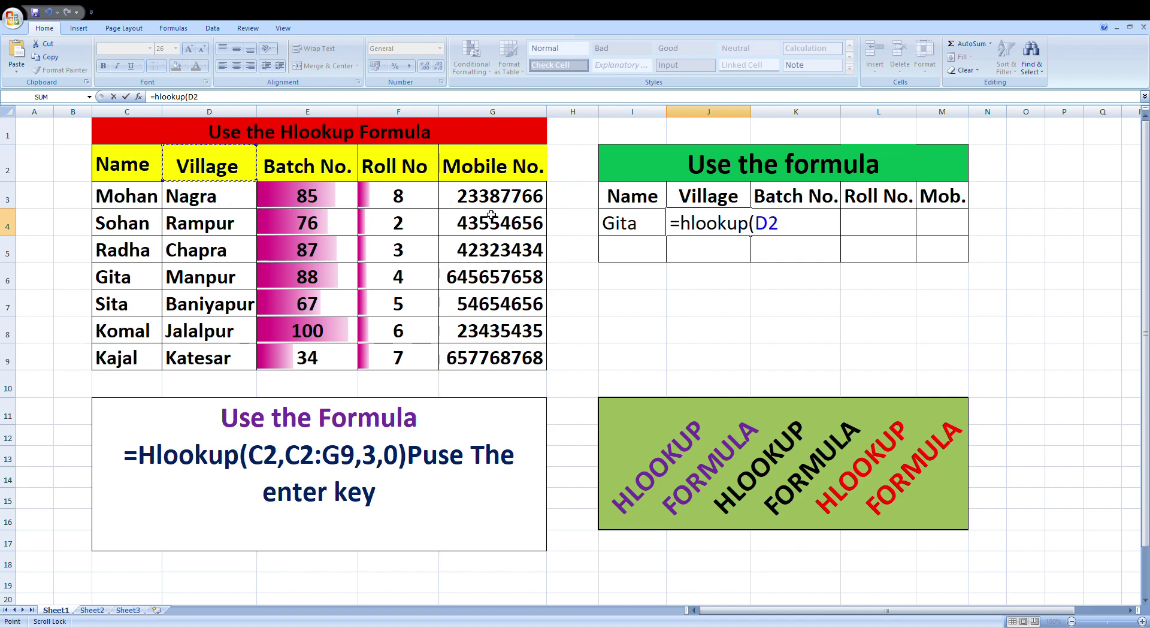
{"action": "type", "text": ","}
{"action": "mouse_move", "coordinate": [129, 175]}
{"action": "left_mouse_down"}
{"action": "mouse_move", "coordinate": [442, 237]}
{"action": "mouse_move", "coordinate": [482, 353]}
{"action": "left_mouse_up"}
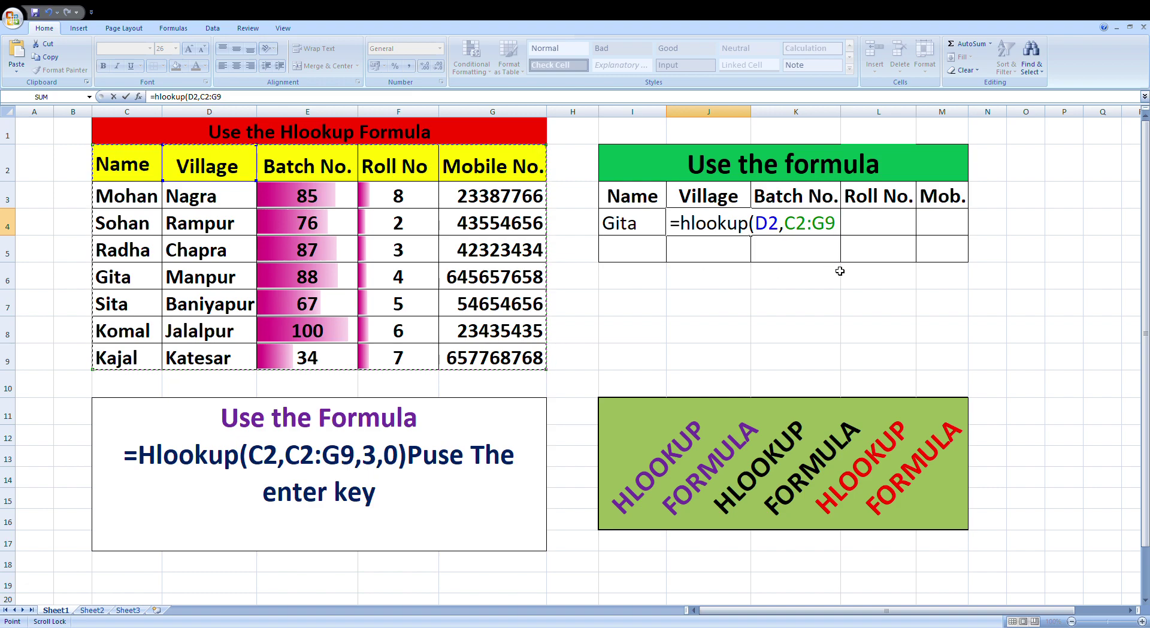
{"action": "type", "text": ","}
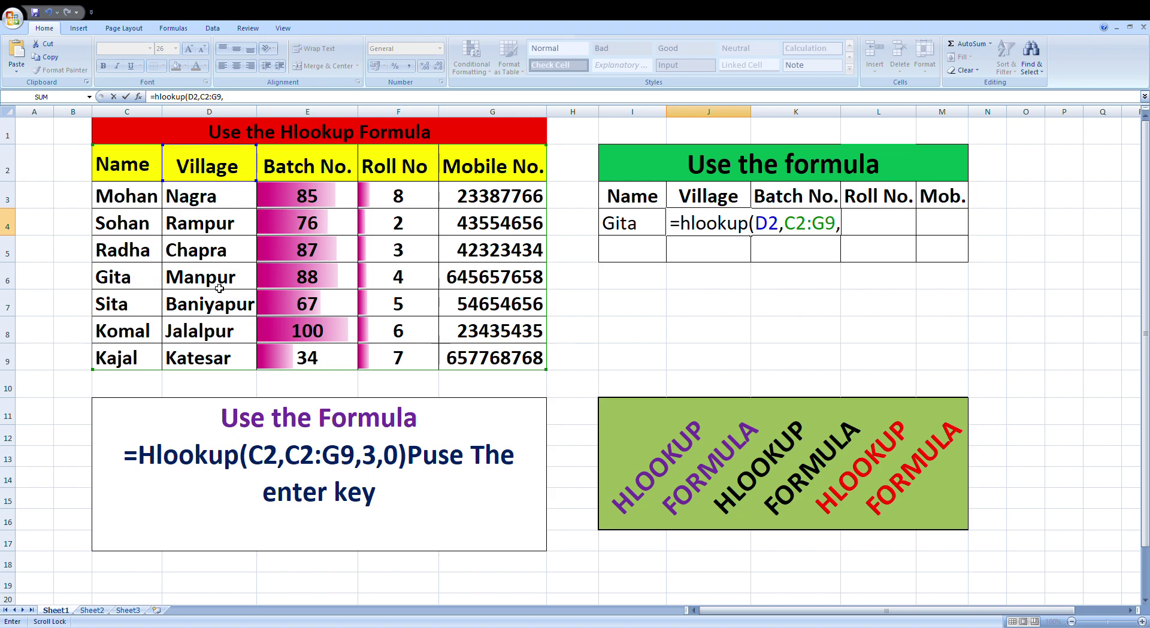
{"action": "type", "text": "5,"}
{"action": "type", "text": "0"}
{"action": "key", "text": "Return"}
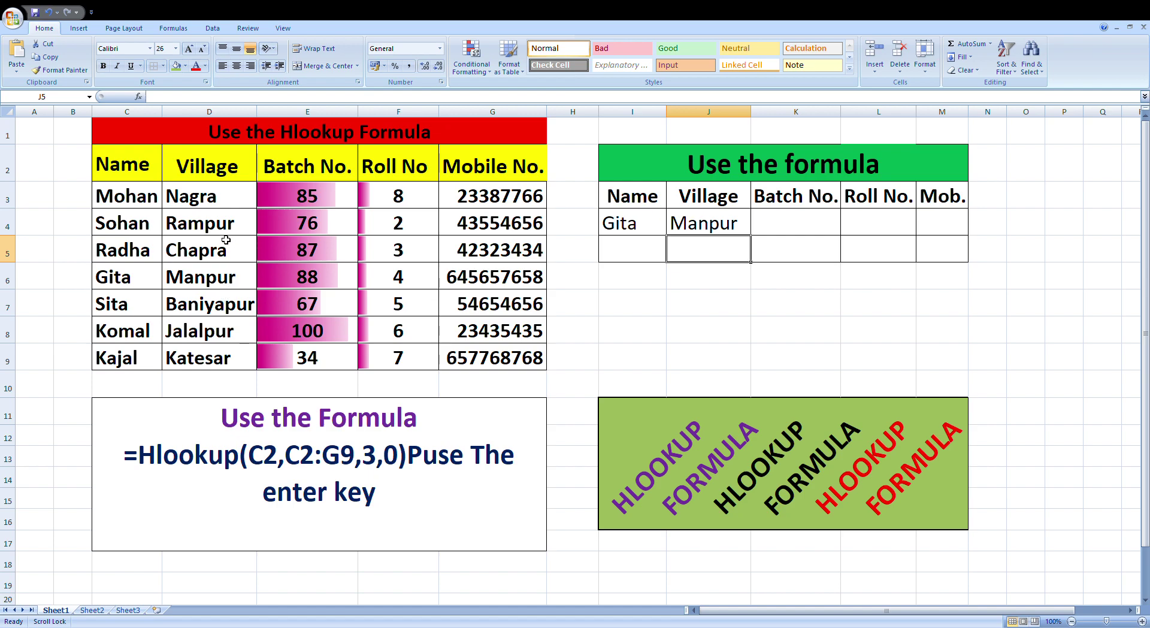
Enter =hlookup(E2,C2:G9,5,0) in K4 so the Batch No. cell shows 88.
{"action": "left_click", "coordinate": [791, 223]}
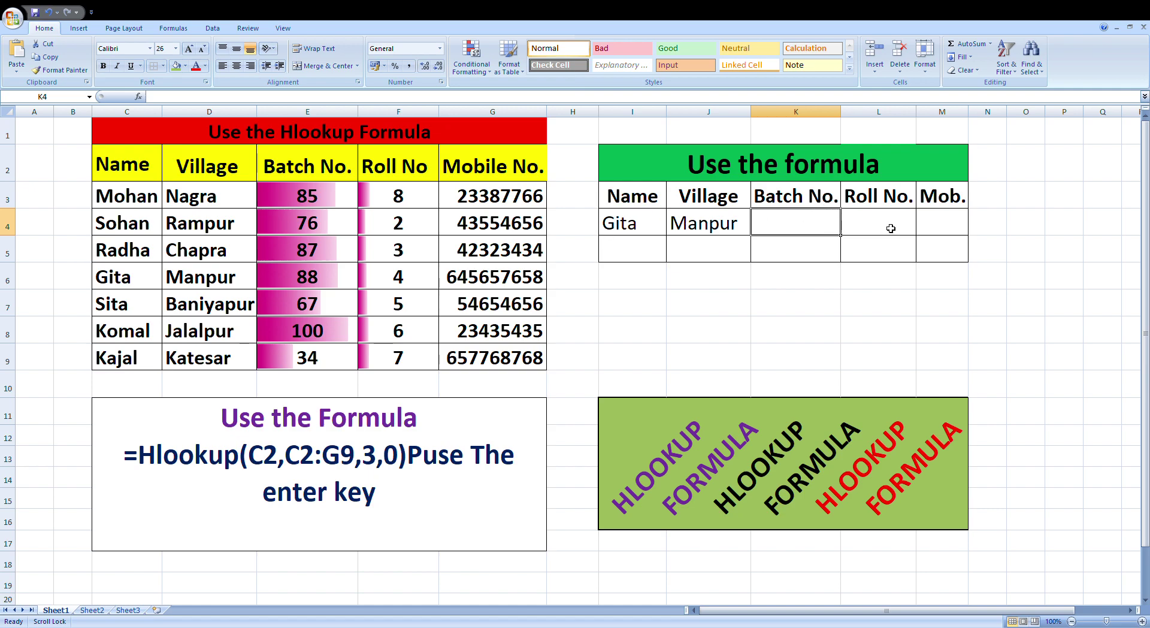
{"action": "type", "text": "="}
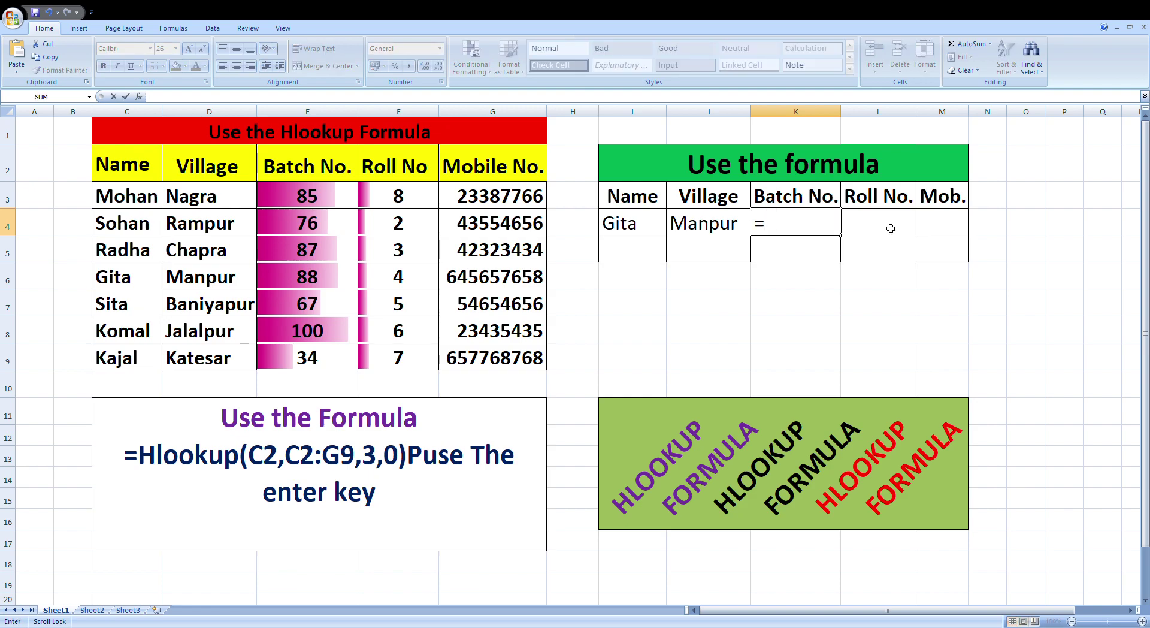
{"action": "type", "text": "h"}
{"action": "type", "text": "lookup"}
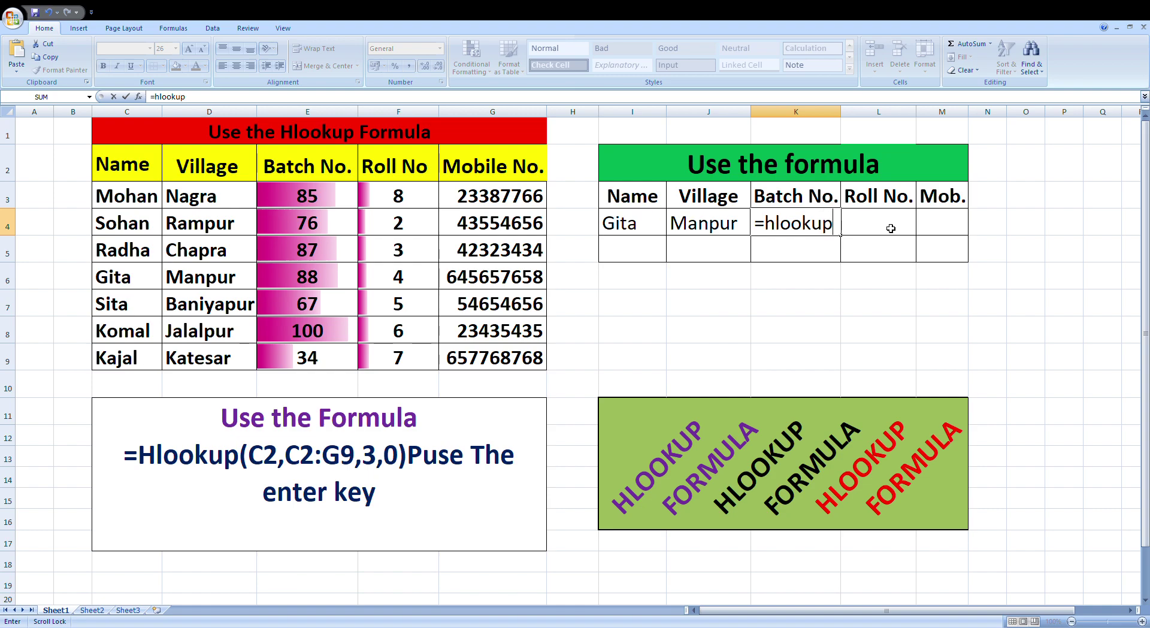
{"action": "type", "text": "("}
{"action": "left_click", "coordinate": [317, 170]}
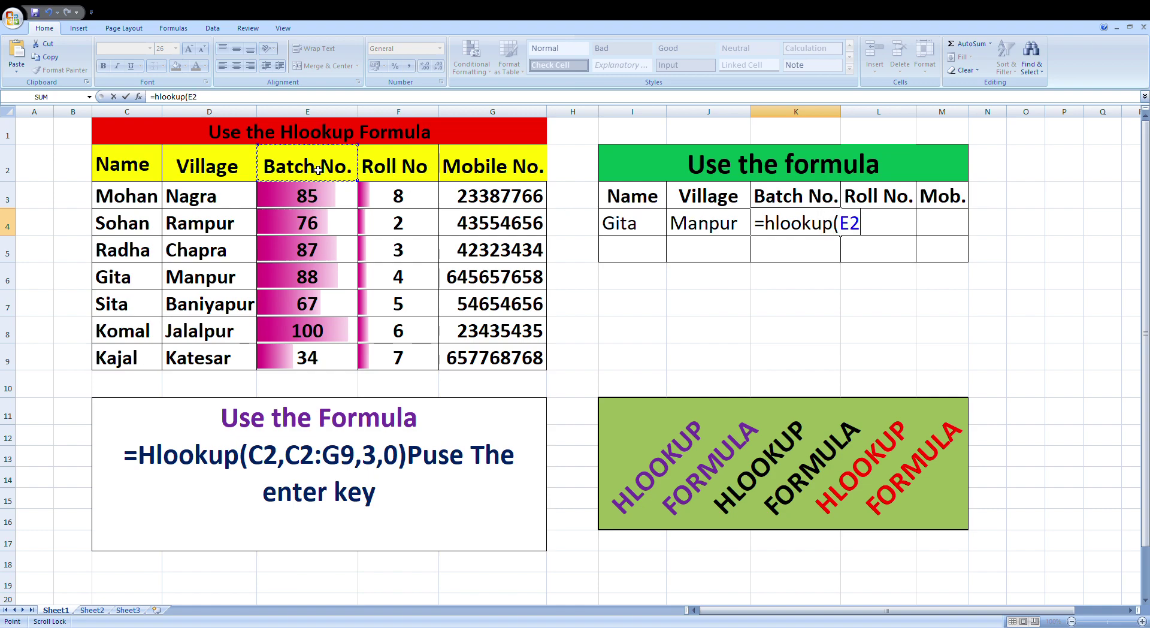
{"action": "type", "text": ","}
{"action": "mouse_move", "coordinate": [147, 164]}
{"action": "left_mouse_down"}
{"action": "mouse_move", "coordinate": [514, 321]}
{"action": "mouse_move", "coordinate": [512, 360]}
{"action": "left_mouse_up"}
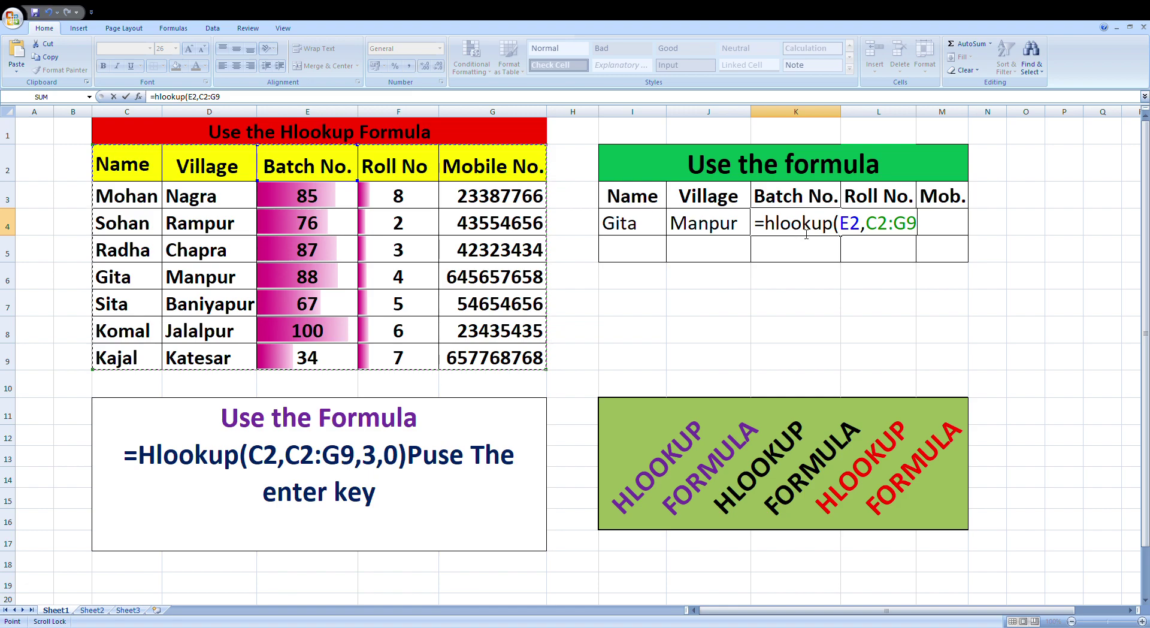
{"action": "type", "text": ","}
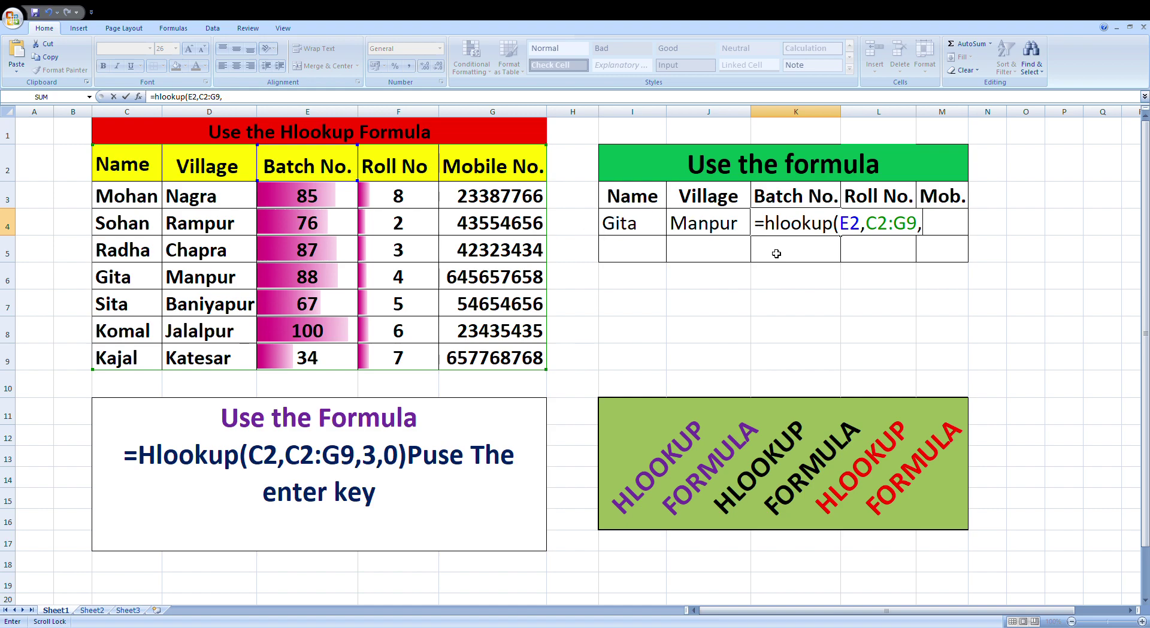
{"action": "type", "text": "5,"}
{"action": "type", "text": "0"}
{"action": "key", "text": "Return"}
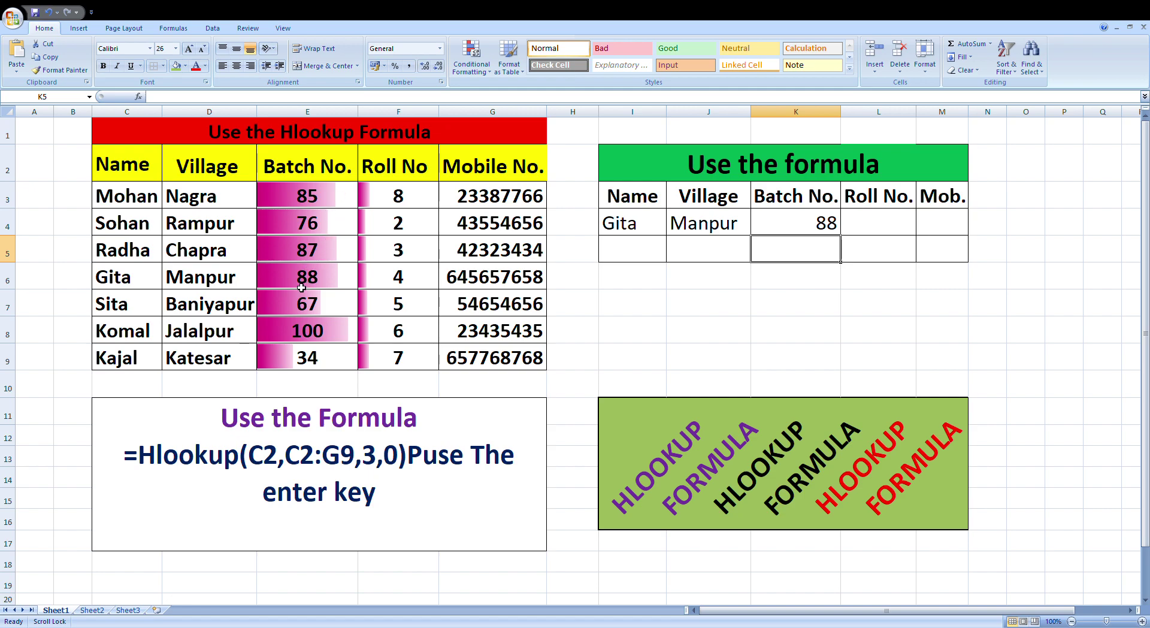
Enter =hlookup(F2,C2:G9,5,0) in L4 so the Roll No. cell shows 4.
{"action": "left_click", "coordinate": [863, 223]}
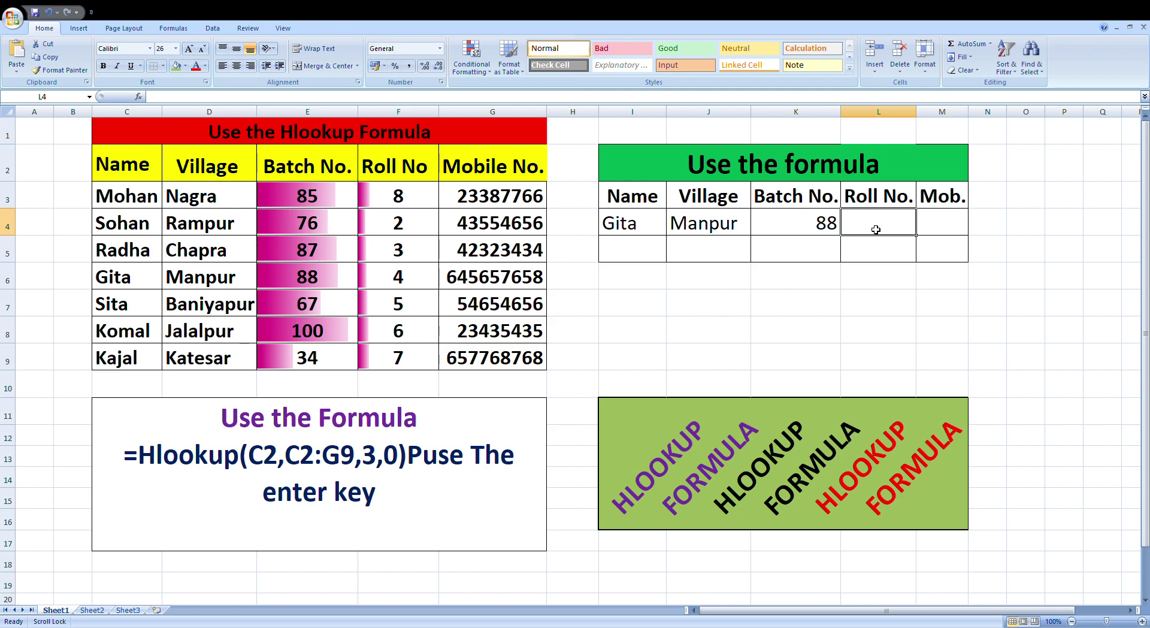
{"action": "type", "text": "=h"}
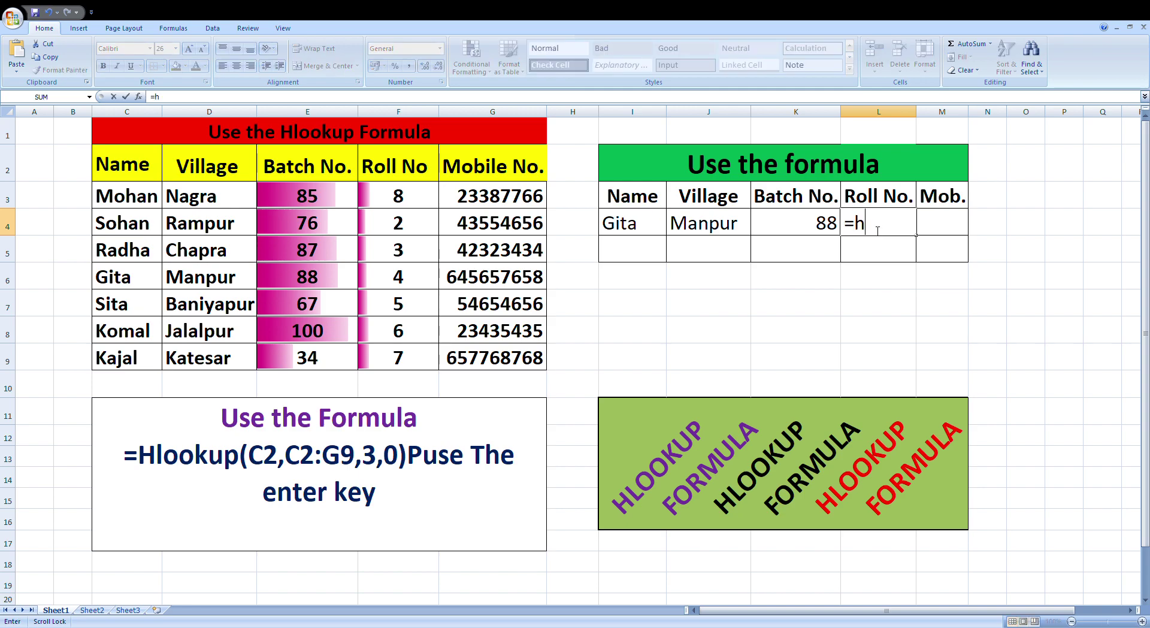
{"action": "type", "text": "l"}
{"action": "type", "text": "ookup("}
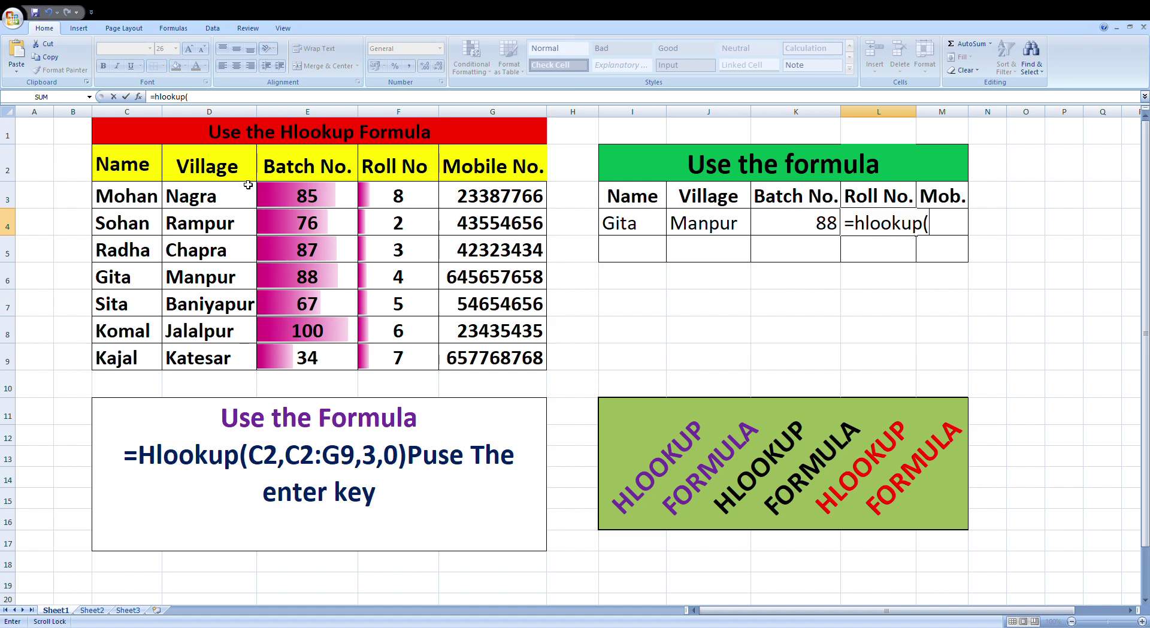
{"action": "left_click", "coordinate": [390, 174]}
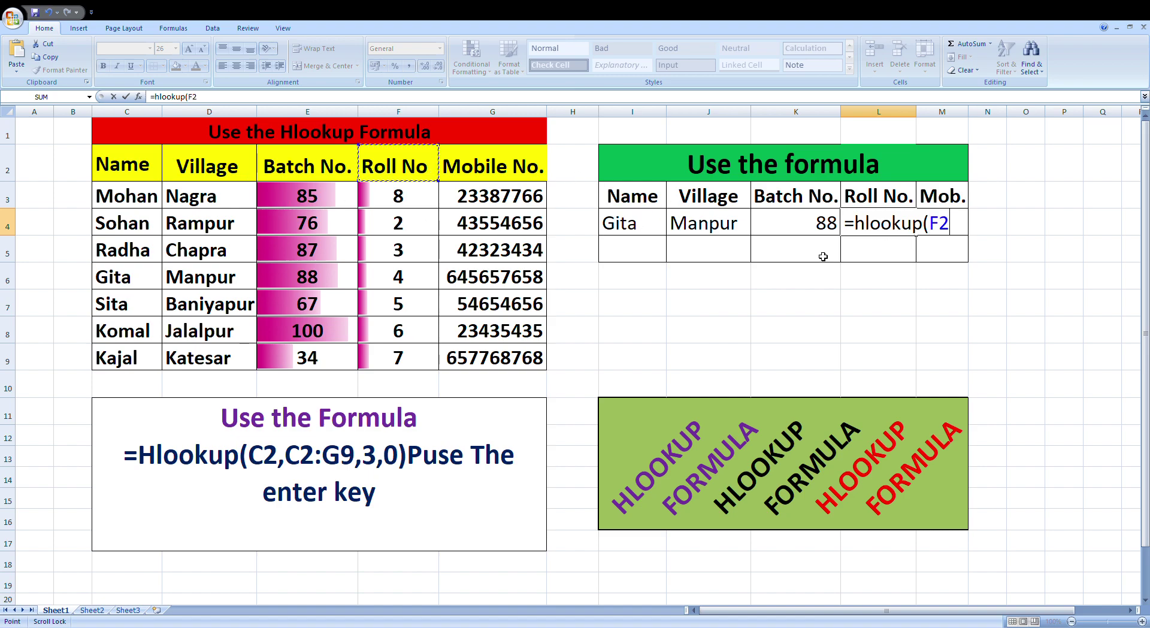
{"action": "type", "text": ","}
{"action": "mouse_move", "coordinate": [130, 174]}
{"action": "left_mouse_down"}
{"action": "mouse_move", "coordinate": [499, 231]}
{"action": "mouse_move", "coordinate": [497, 358]}
{"action": "left_mouse_up"}
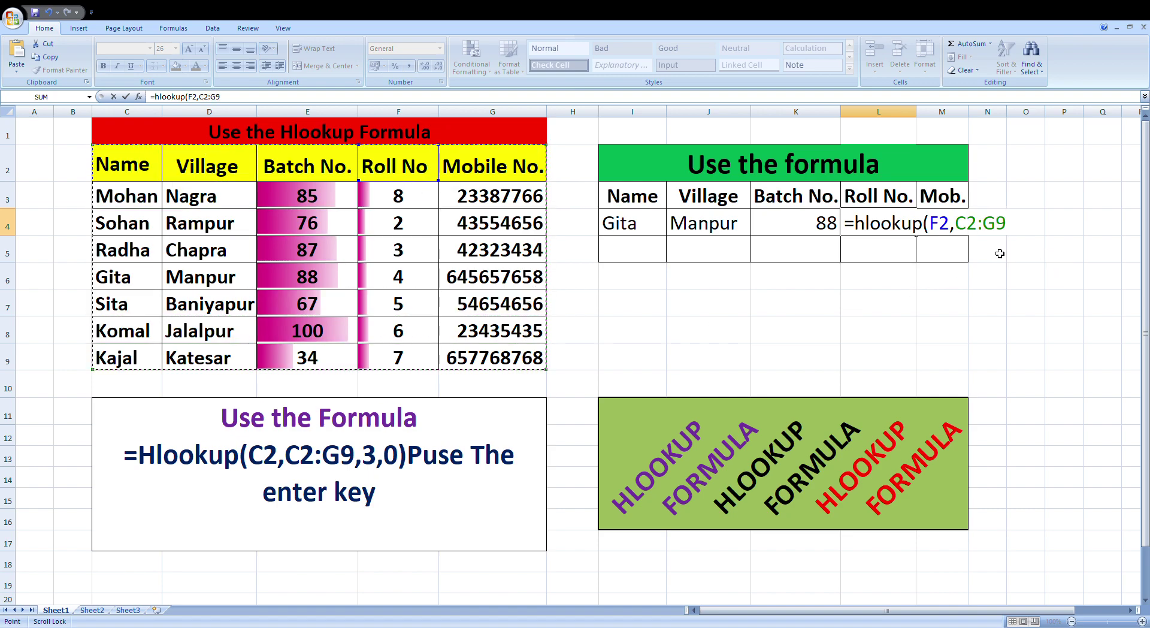
{"action": "type", "text": ","}
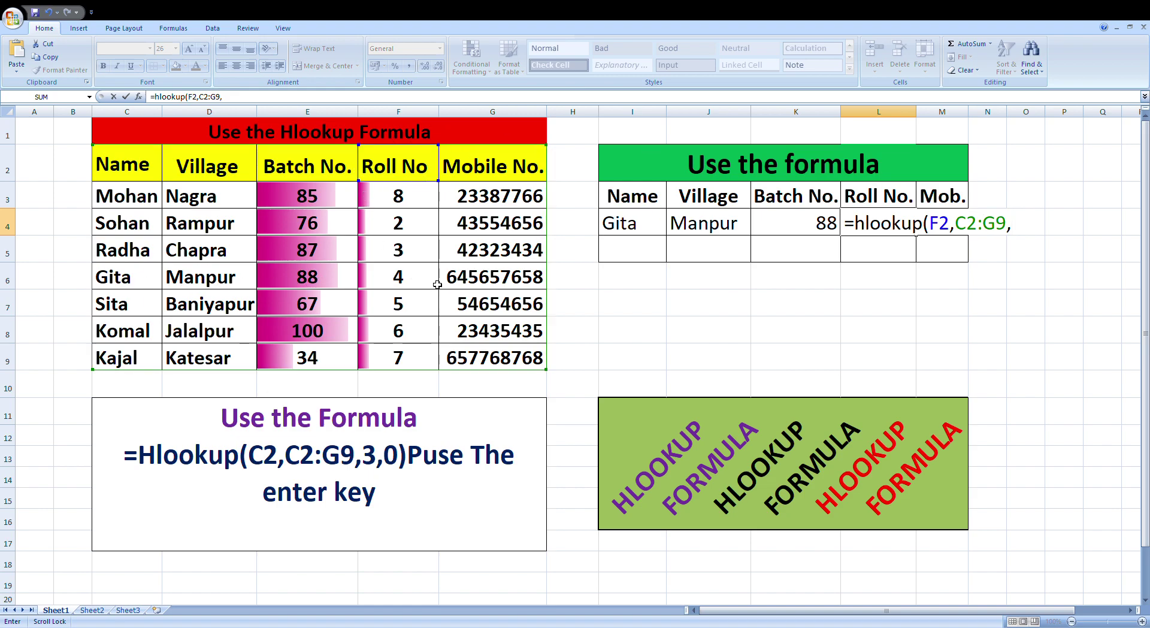
{"action": "type", "text": "5,"}
{"action": "type", "text": "0"}
{"action": "type", "text": ")"}
{"action": "key", "text": "Return"}
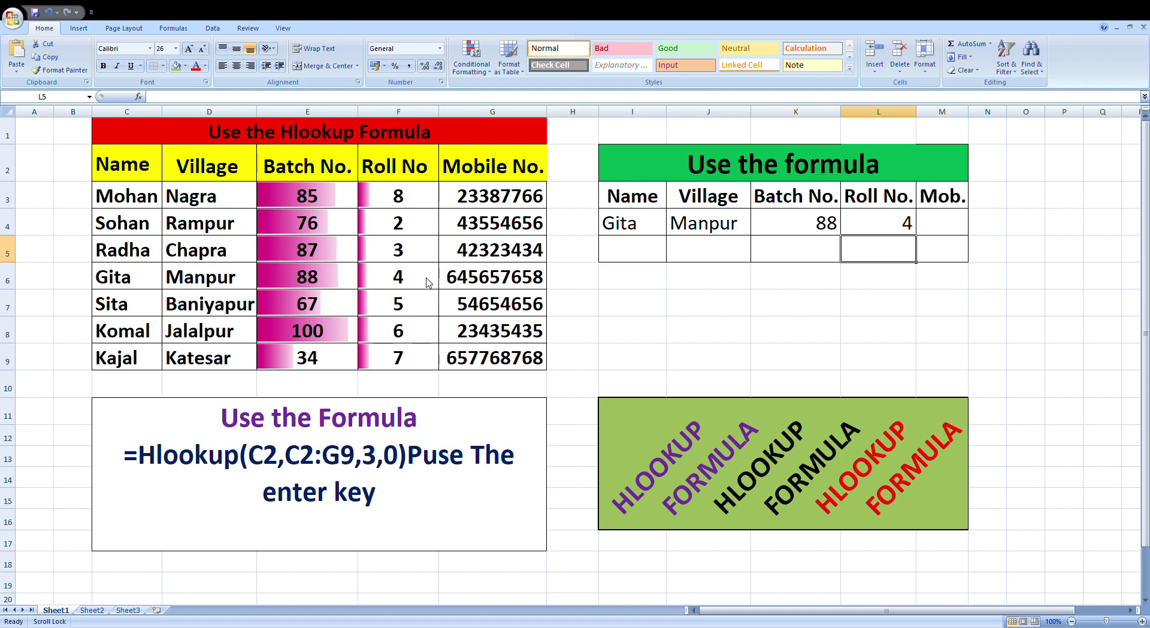
{"action": "left_click", "coordinate": [955, 228]}
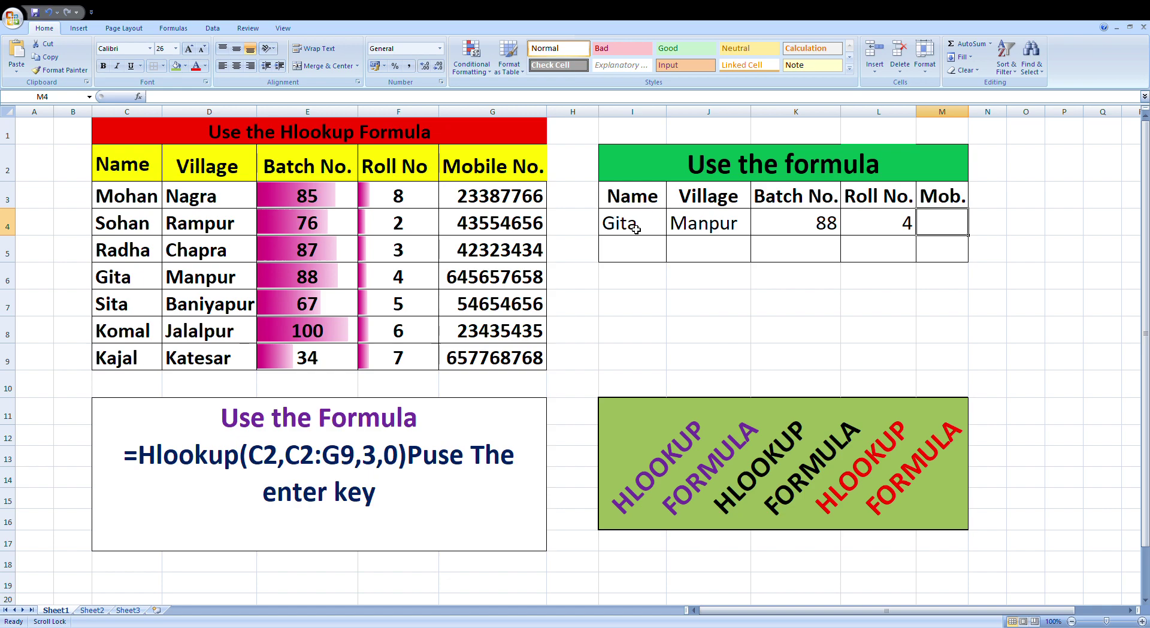
{"action": "left_click", "coordinate": [631, 227]}
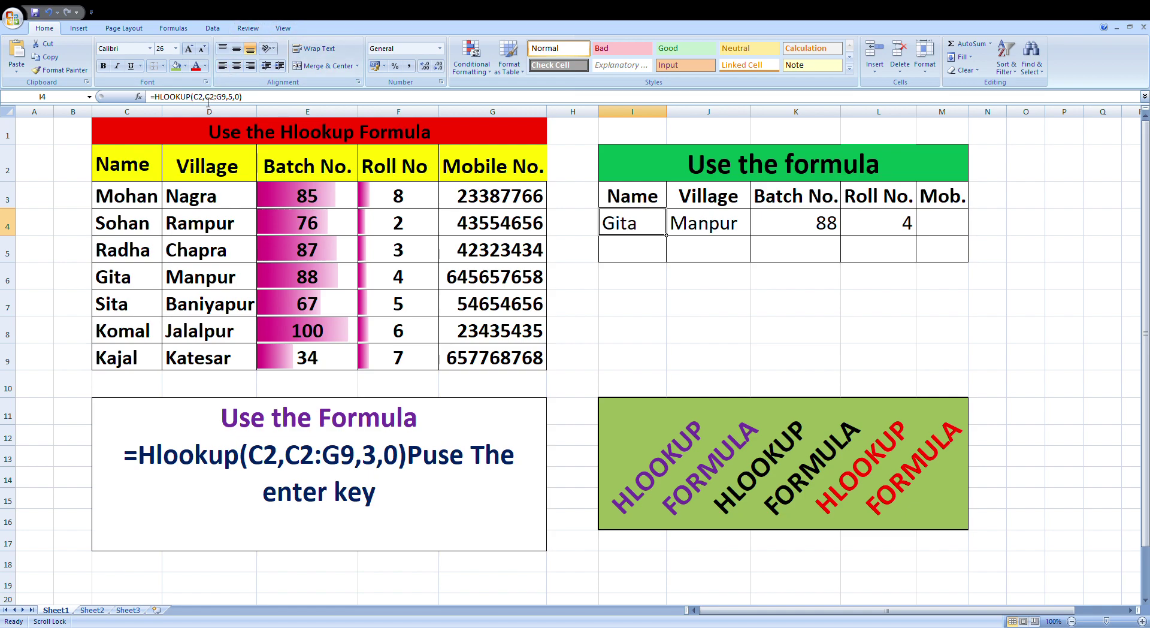
Change I4's HLOOKUP row index from 5 to 7, so Gita becomes Komal.
{"action": "left_click", "coordinate": [237, 97]}
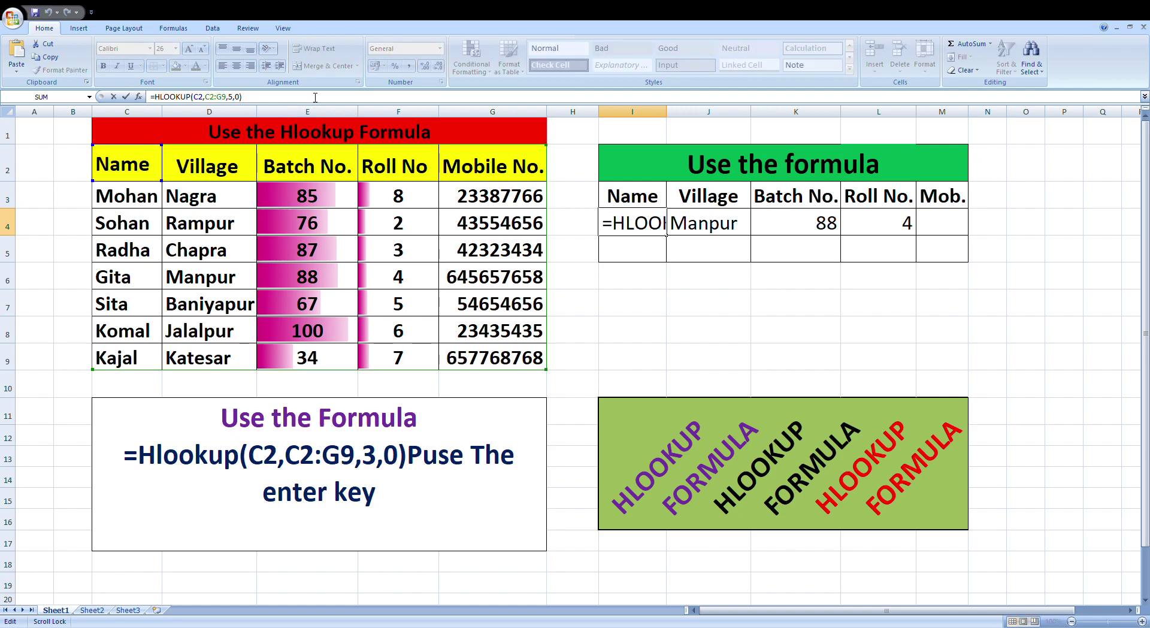
{"action": "key", "text": "BackSpace"}
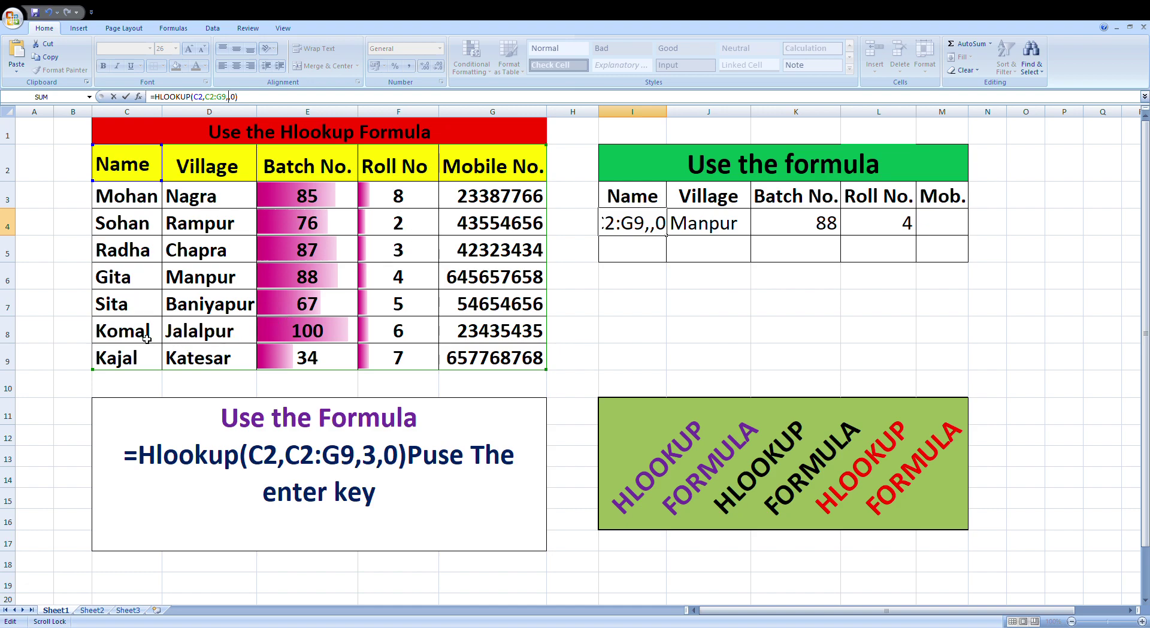
{"action": "type", "text": "7"}
{"action": "key", "text": "Return"}
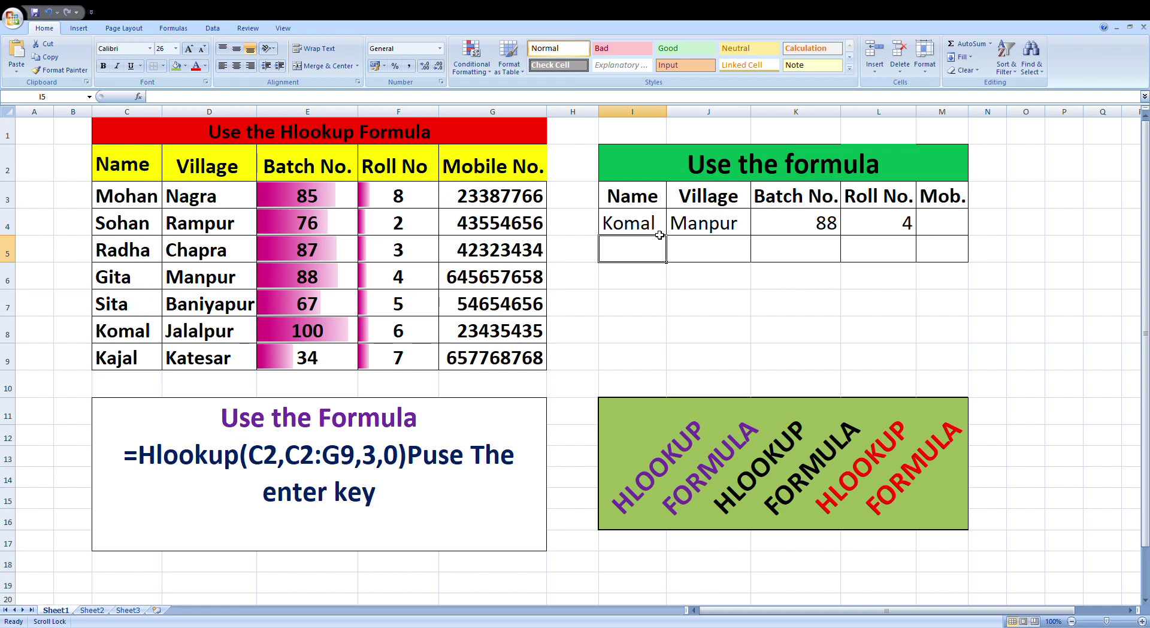
Change J4's HLOOKUP row index from 5 to 7 so Village shows Jalalpur.
{"action": "left_click", "coordinate": [706, 230]}
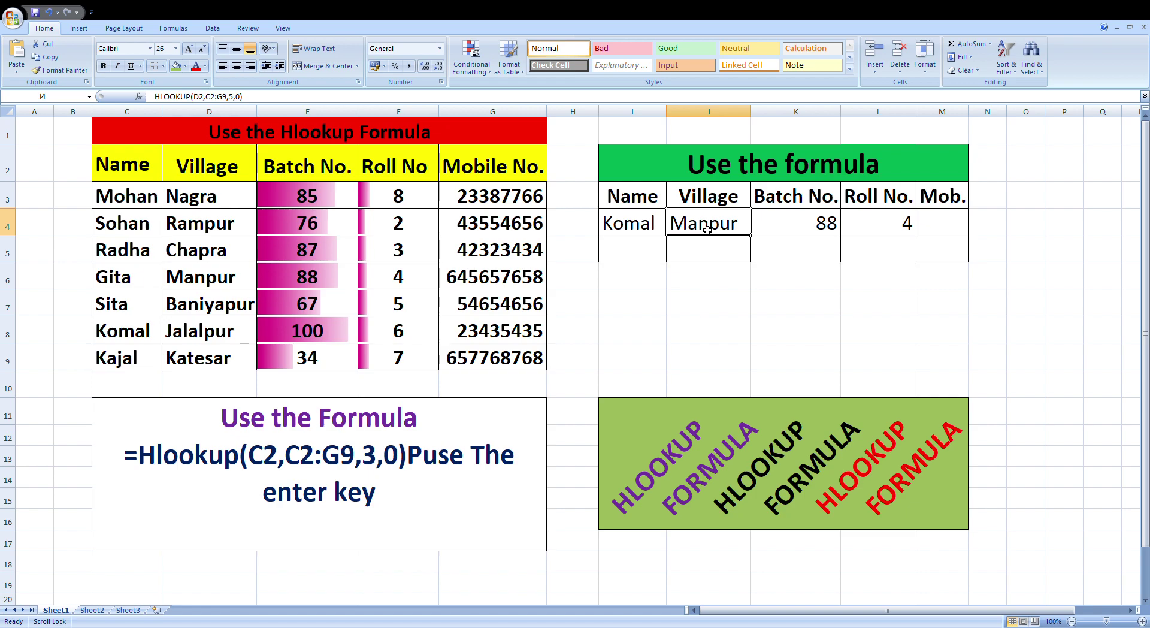
{"action": "left_click", "coordinate": [234, 98]}
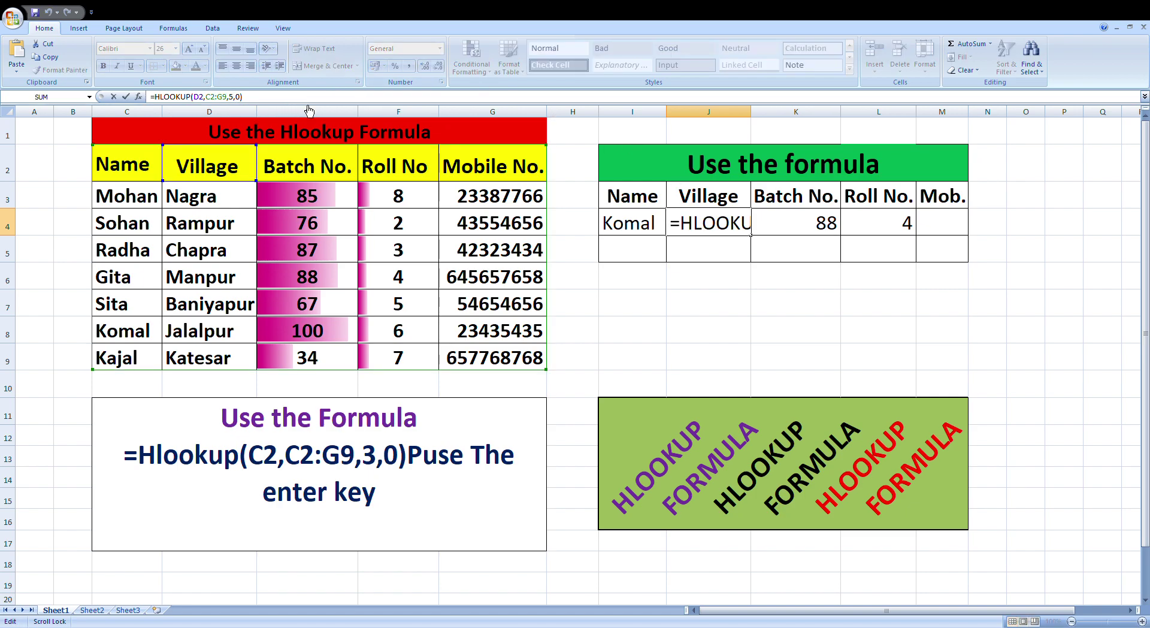
{"action": "key", "text": "BackSpace"}
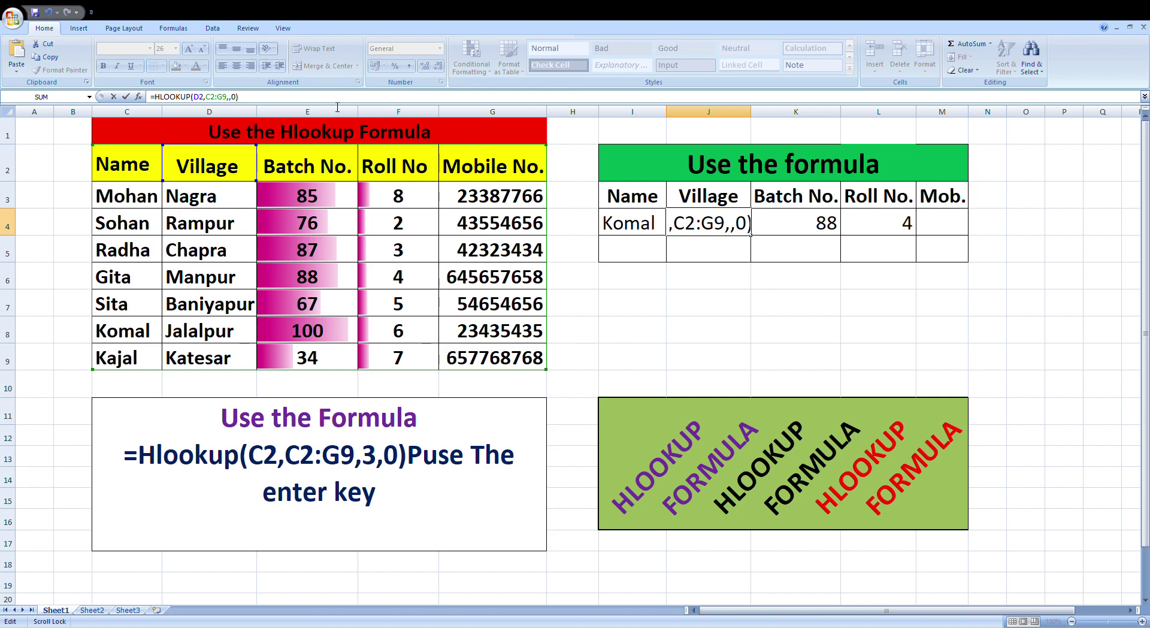
{"action": "type", "text": "7"}
{"action": "key", "text": "Return"}
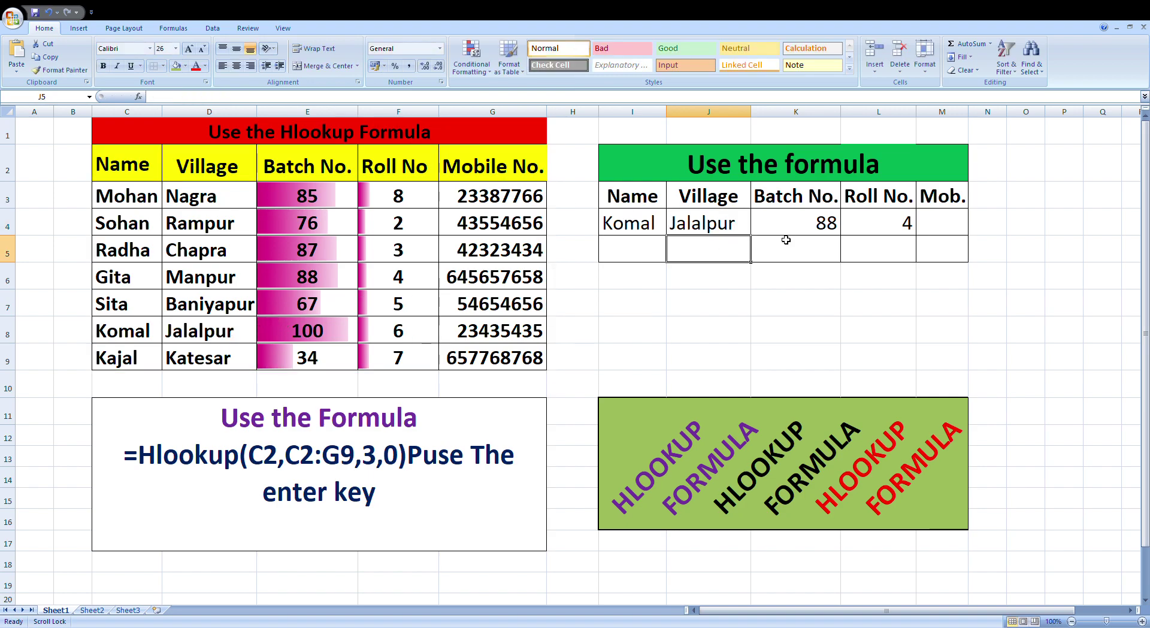
Change K4's HLOOKUP row index from 5 to 7 so Batch No. shows 100.
{"action": "left_click", "coordinate": [784, 220]}
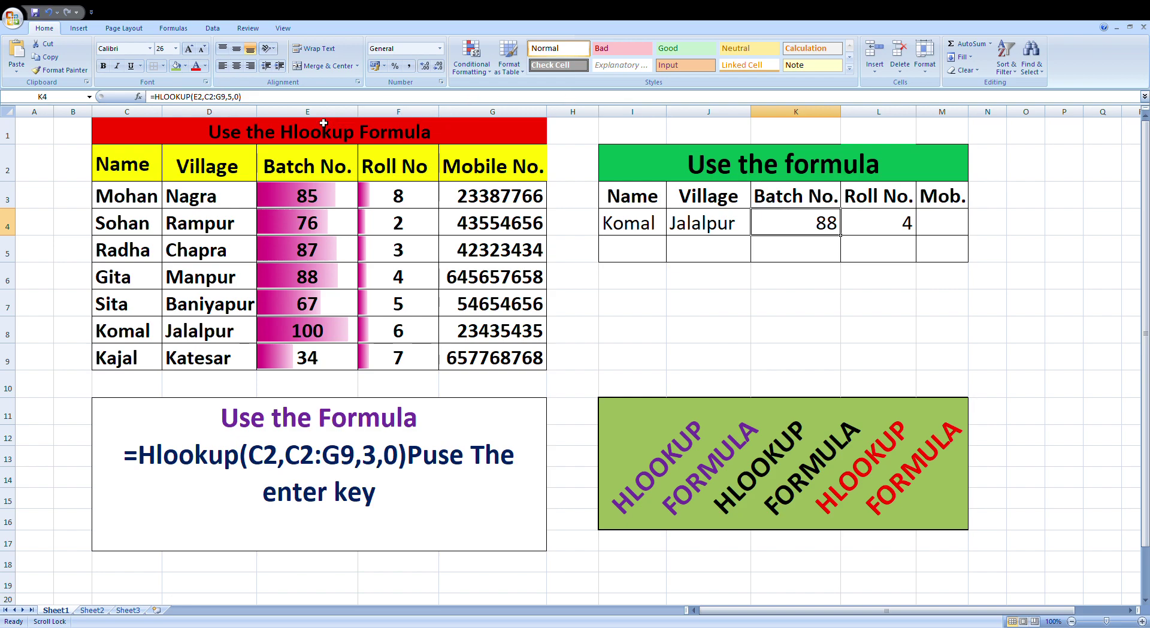
{"action": "left_click", "coordinate": [229, 98]}
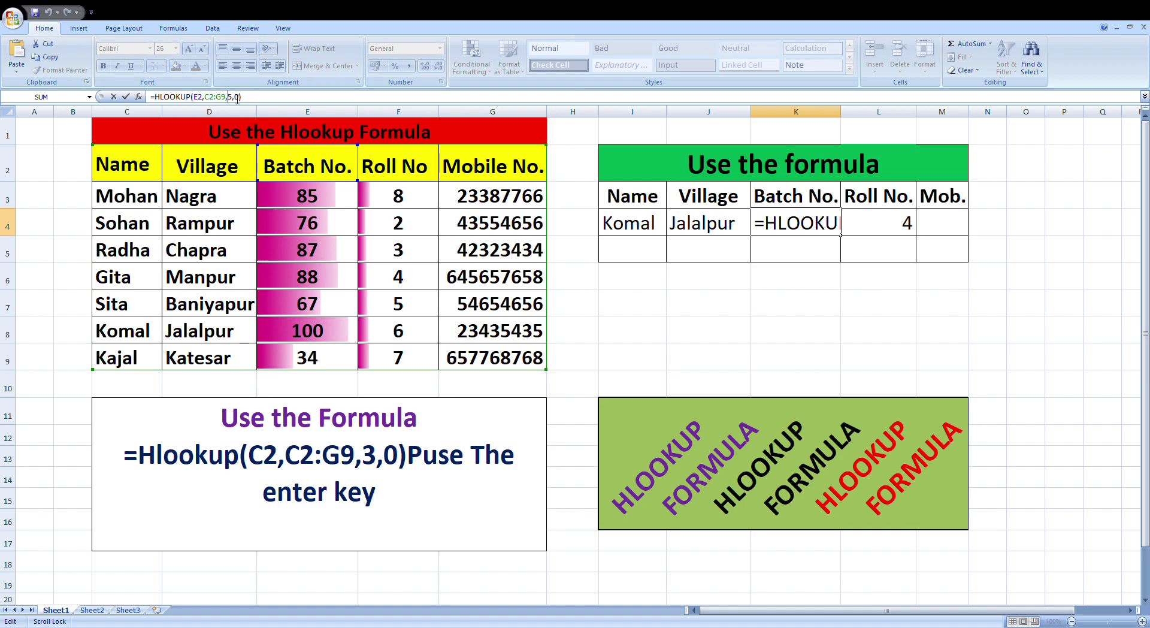
{"action": "key", "text": "BackSpace"}
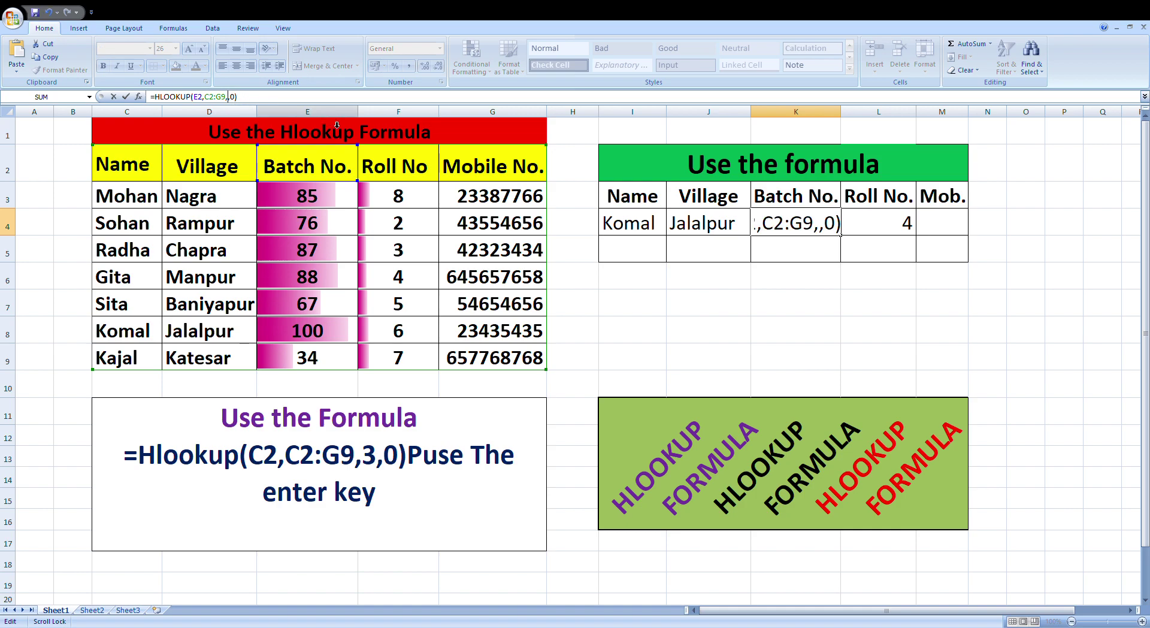
{"action": "type", "text": "6"}
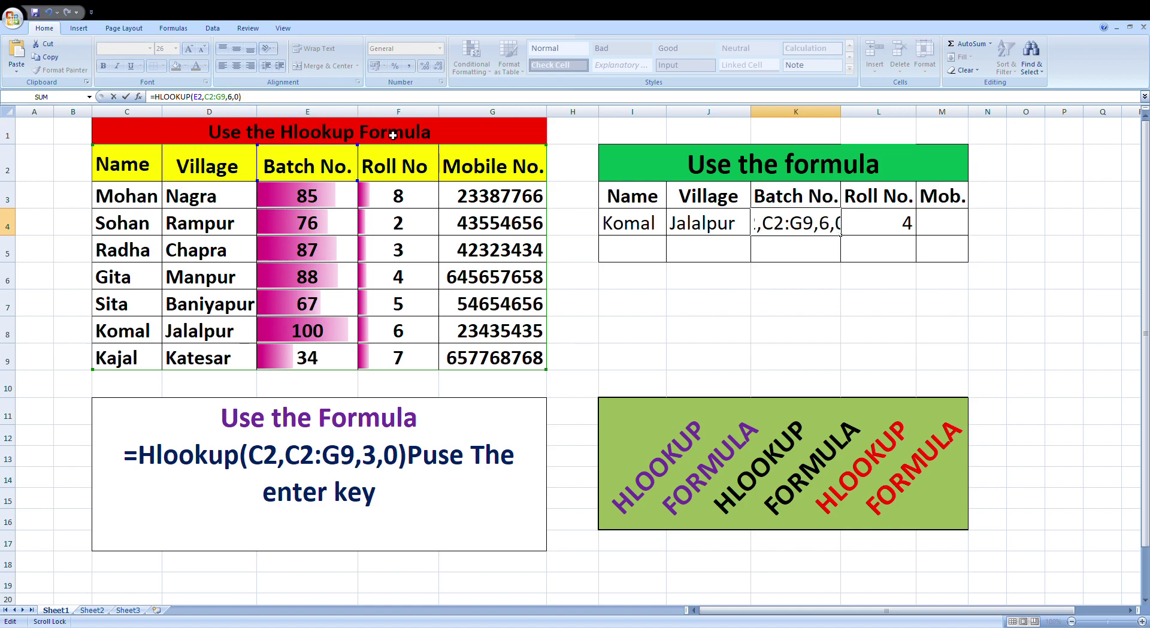
{"action": "key", "text": "BackSpace"}
{"action": "type", "text": "7"}
{"action": "key", "text": "Return"}
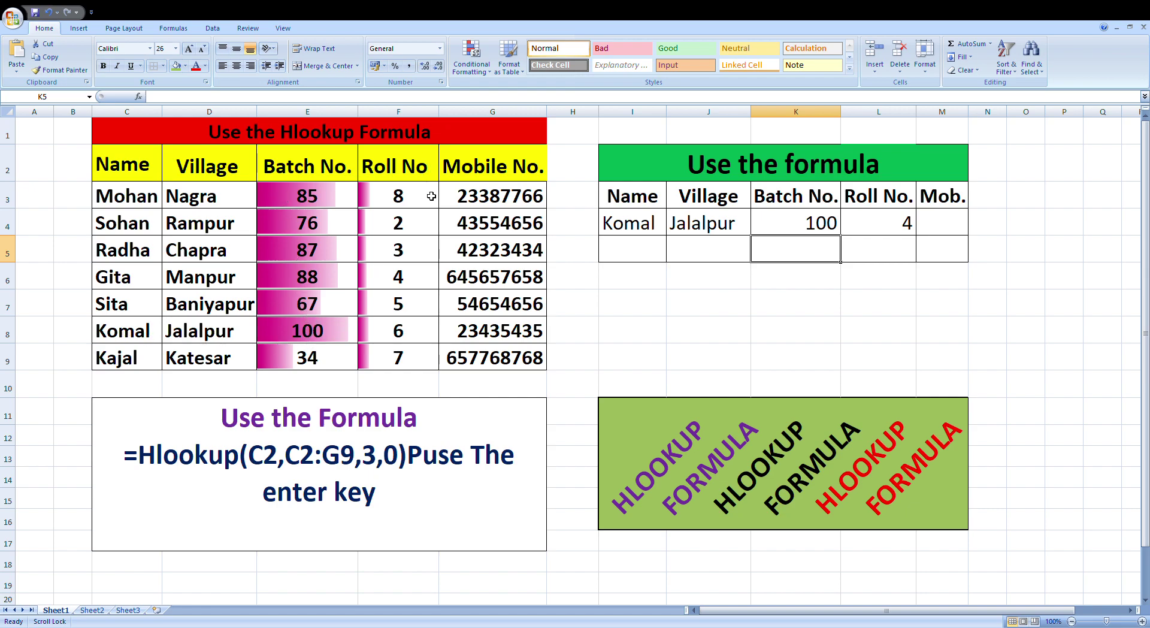
Change L4's HLOOKUP row index from 5 to 7 so Roll No. shows 6.
{"action": "left_click", "coordinate": [849, 219]}
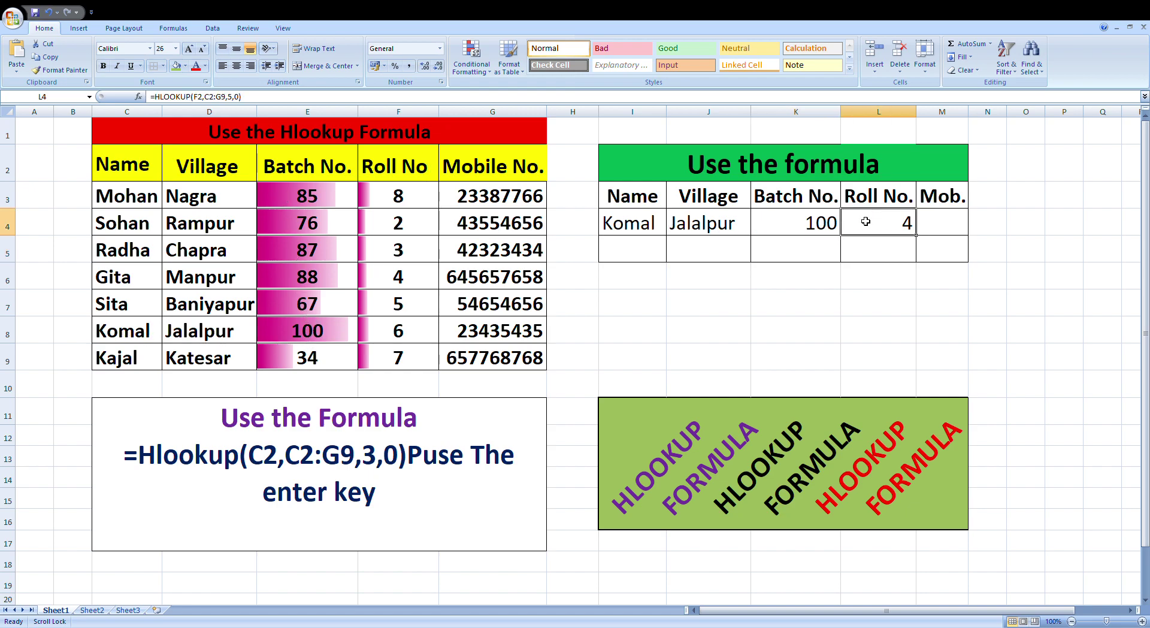
{"action": "left_click", "coordinate": [235, 96]}
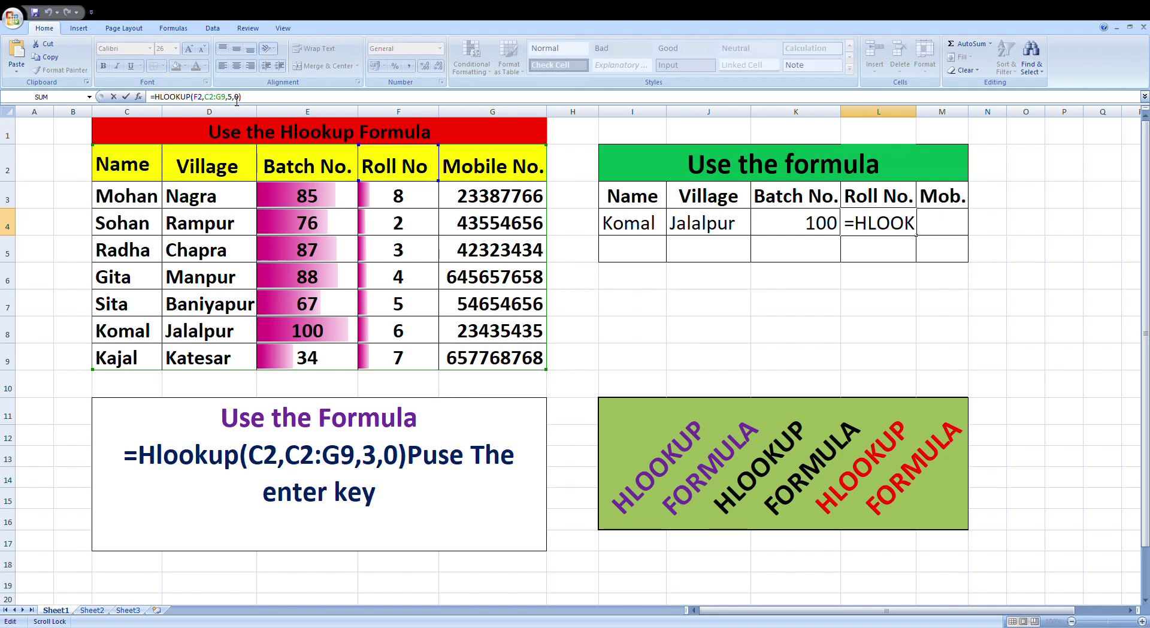
{"action": "key", "text": "BackSpace"}
{"action": "type", "text": "7"}
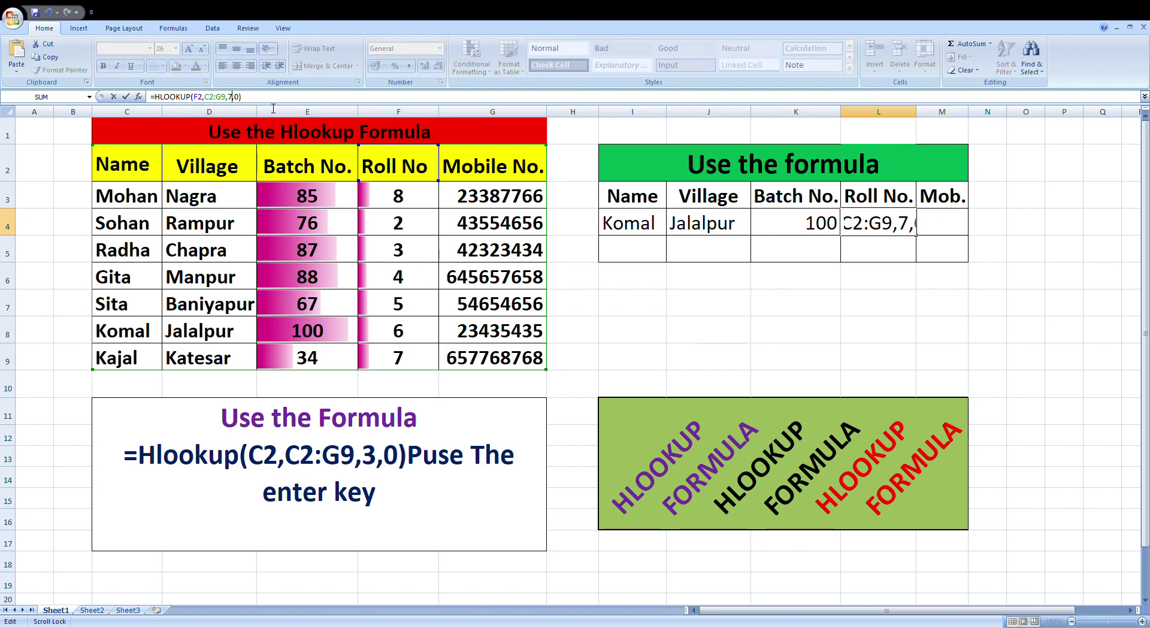
{"action": "key", "text": "Return"}
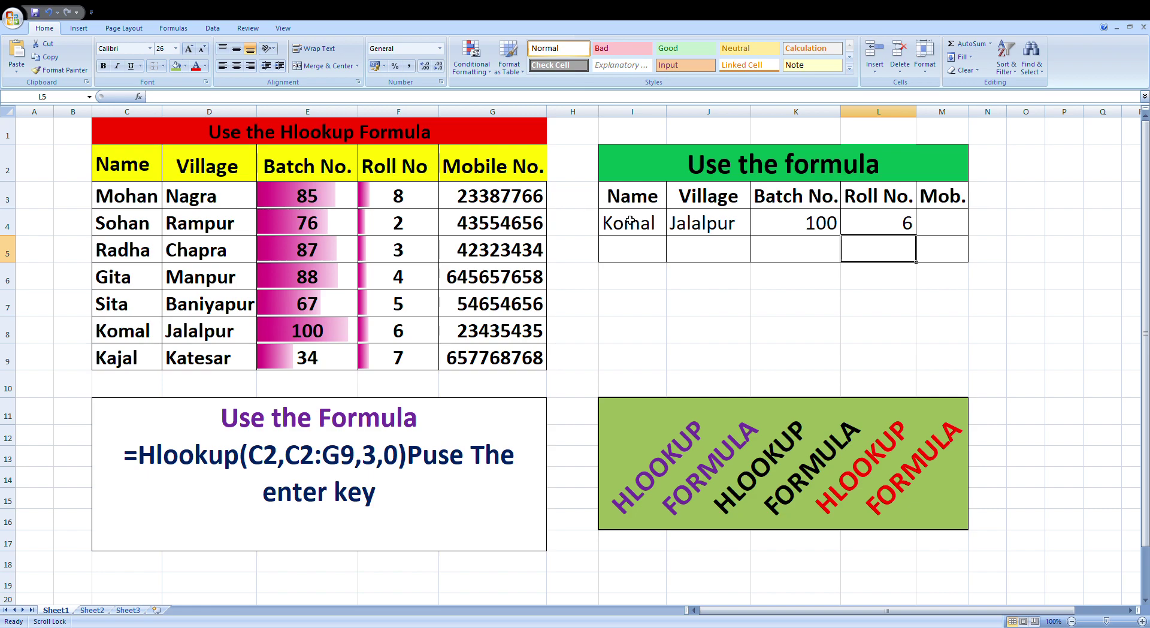